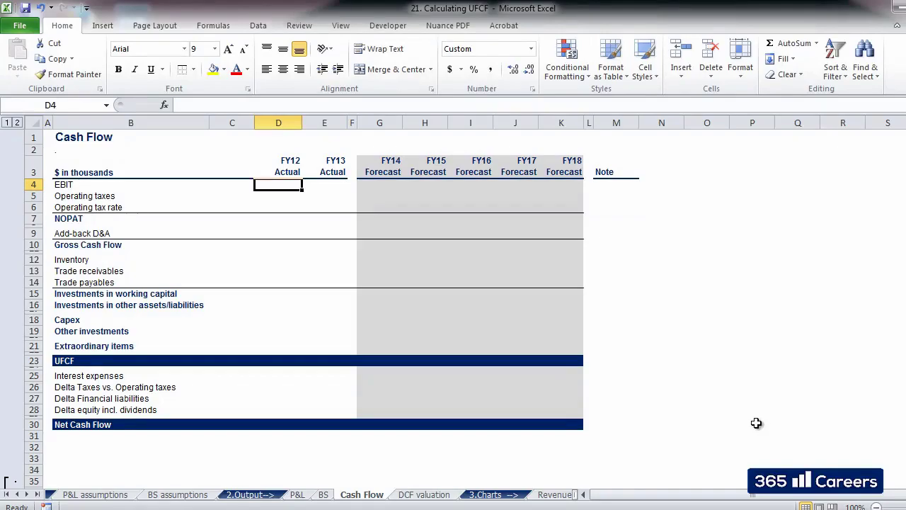
Step: Link FY12 EBIT in D4 to the P&L, showing 16,564
text(=)
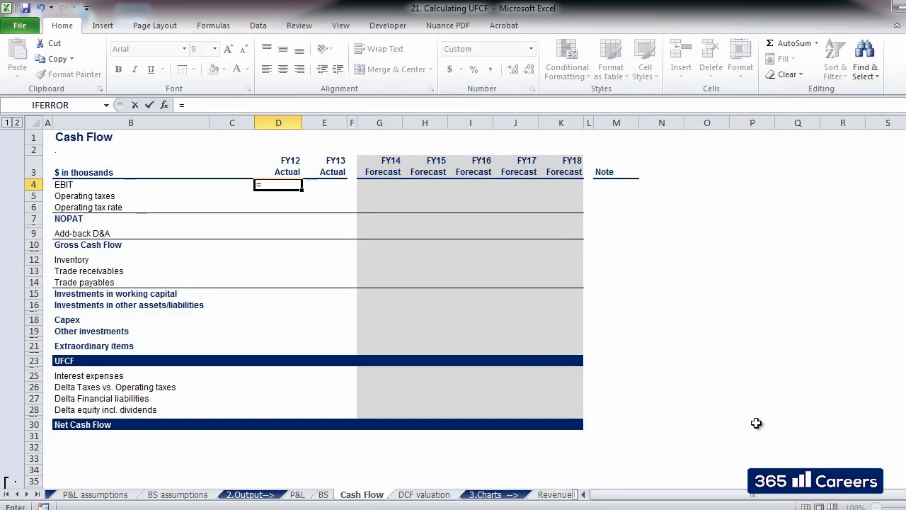
key(ctrl+Page_Up)
key(ctrl+Page_Up)
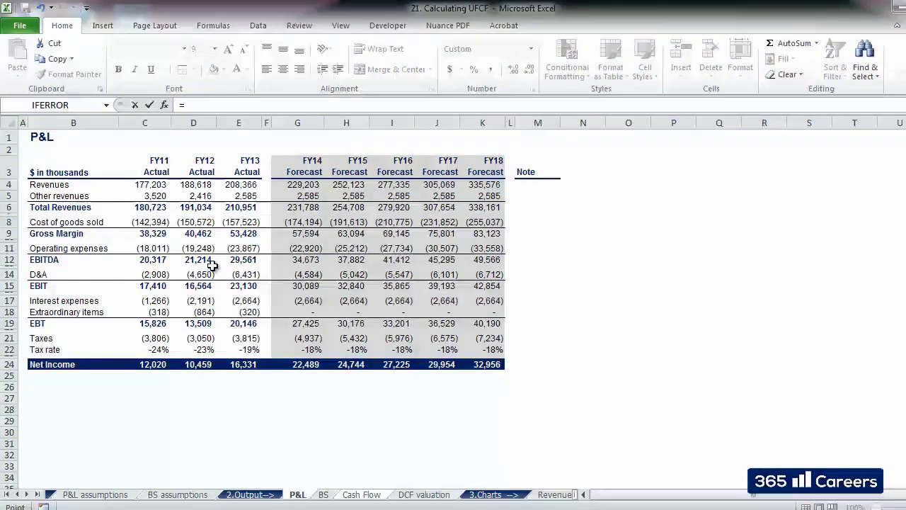
click(199, 286)
key(Return)
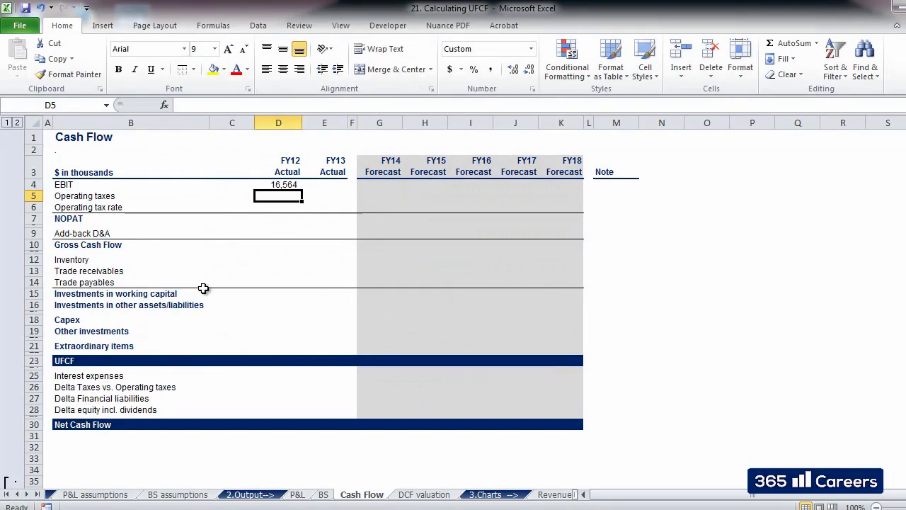
Step: Link the FY12 operating tax rate in D6 to the P&L's -23%
key(Down)
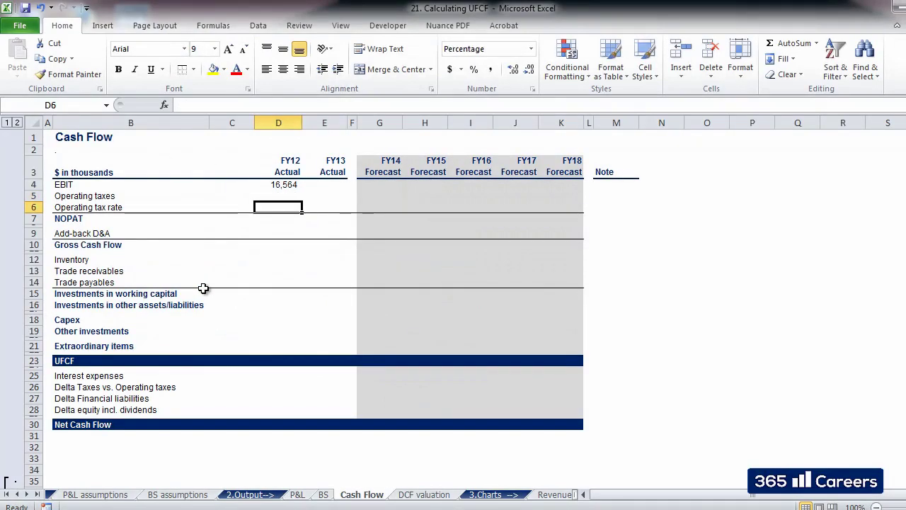
text(=)
key(ctrl+Page_Up)
key(ctrl+Page_Up)
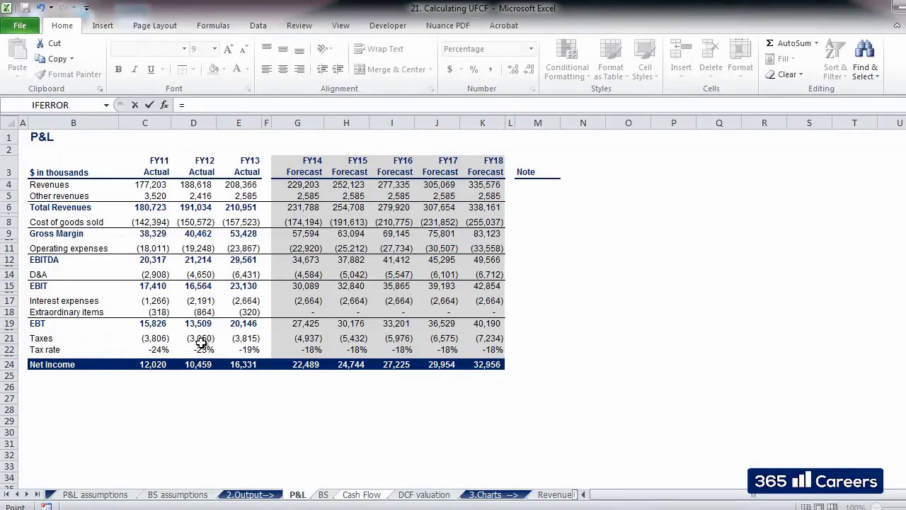
click(201, 346)
key(Return)
Step: Compute operating taxes in D5 as =+D4*D6, giving (3,740)
key(Up)
key(Up)
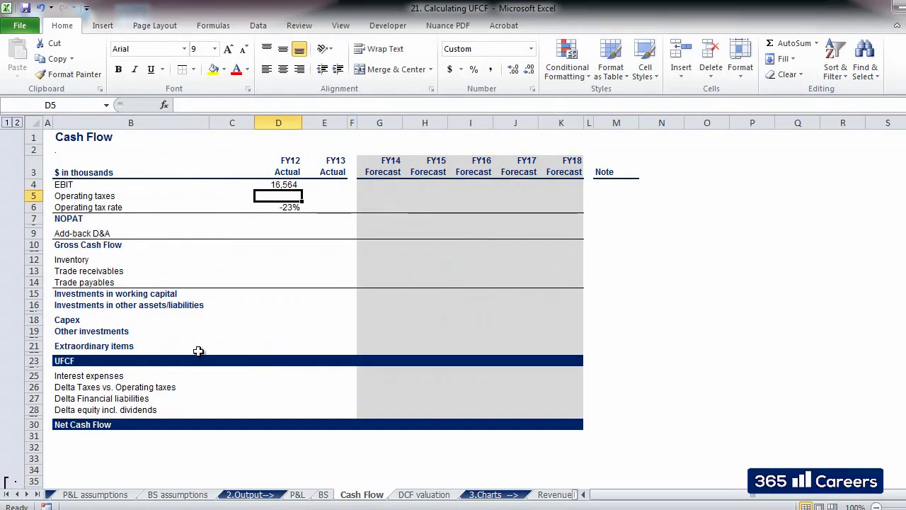
text(+)
key(Up)
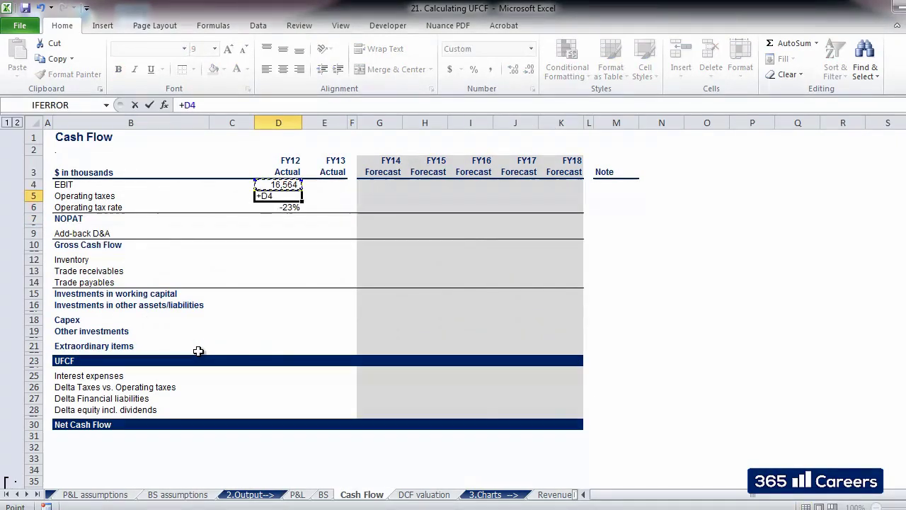
text(*)
key(Down)
key(Return)
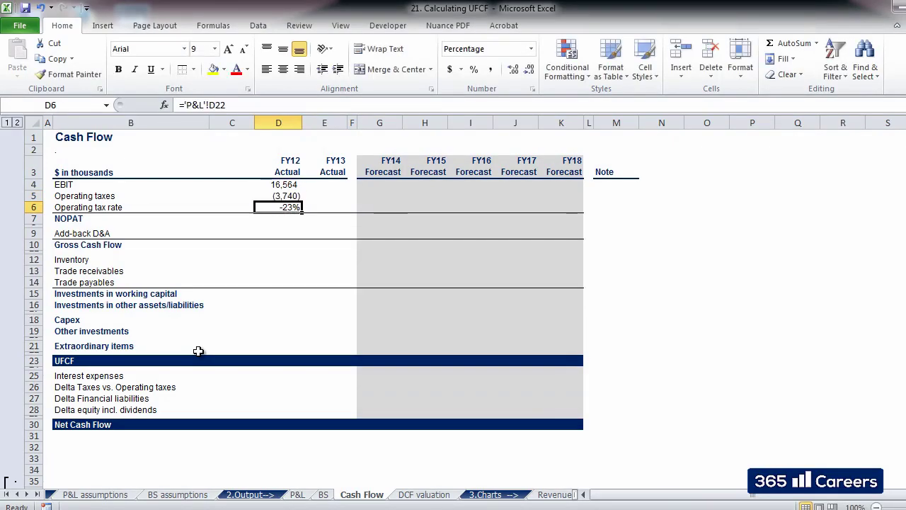
key(Down)
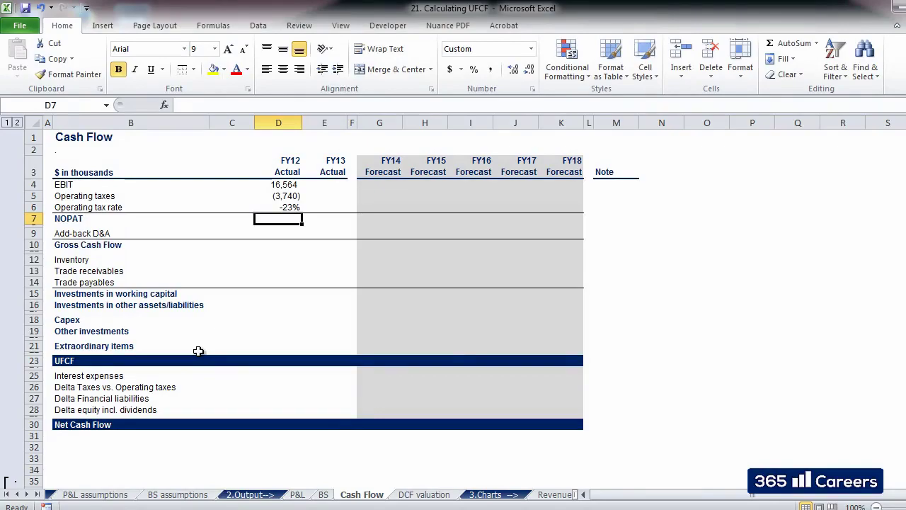
key(Up)
key(Up)
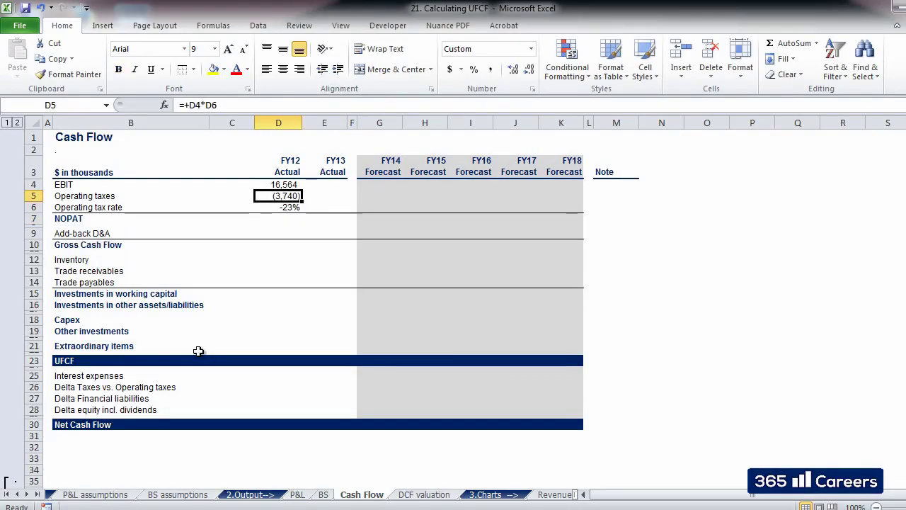
key(Down)
key(Down)
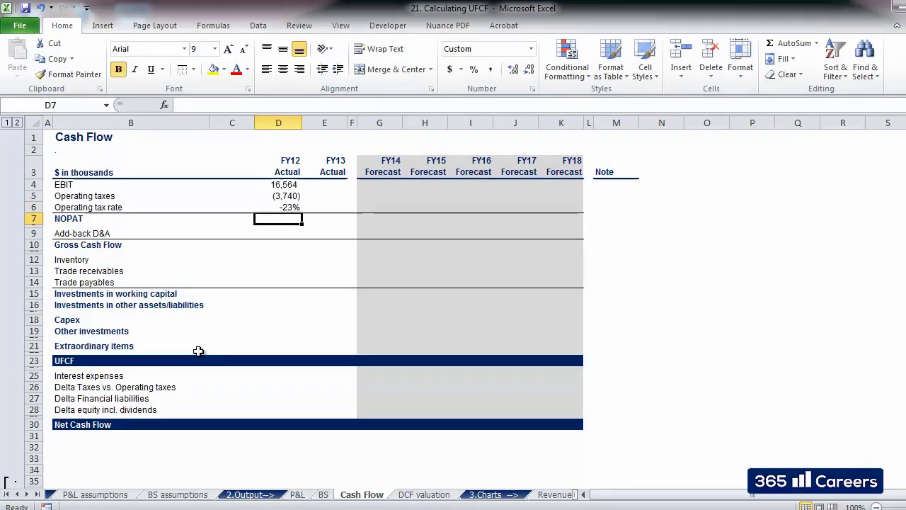
Step: Calculate FY12 NOPAT in D7 as =SUM(D4:D5), giving 12,824
text(=)
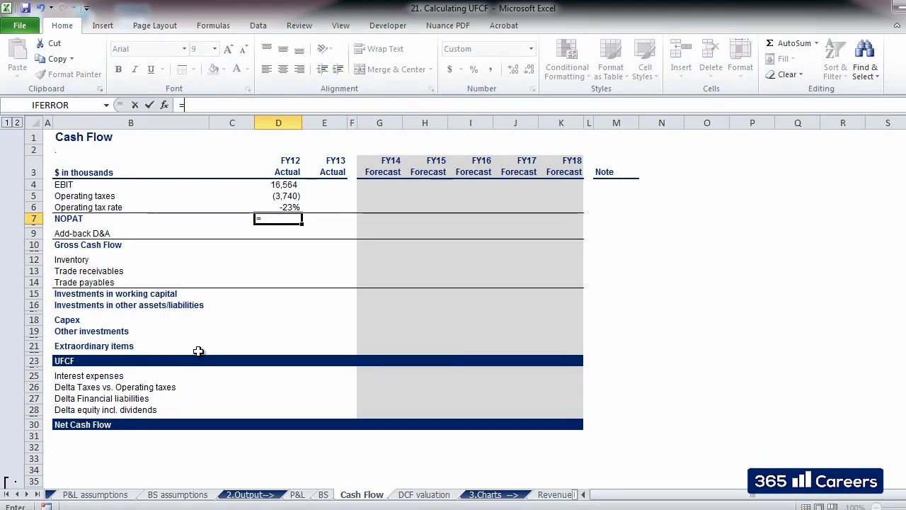
text(SUM()
key(Up)
key(Up)
key(Up)
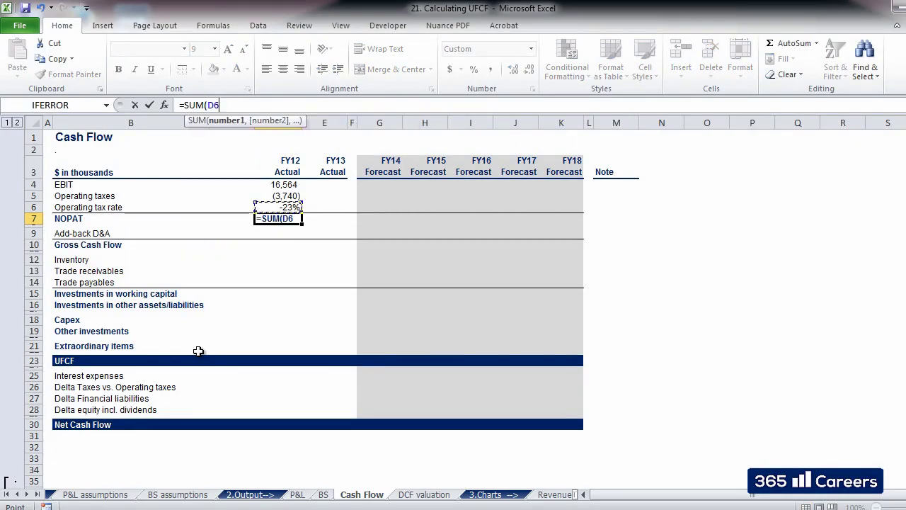
key(shift+Down)
text())
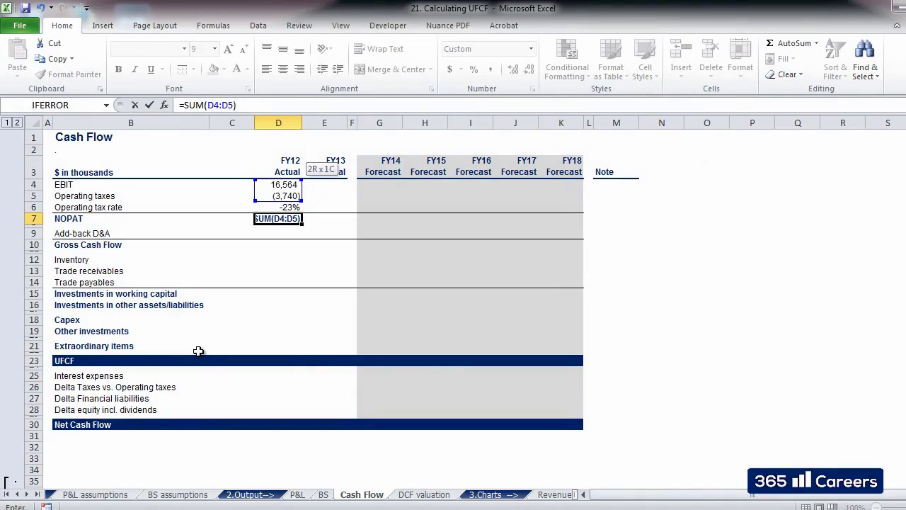
key(Return)
Step: Link the FY12 D&A add-back in D9 to the P&L's 4,650
key(Down)
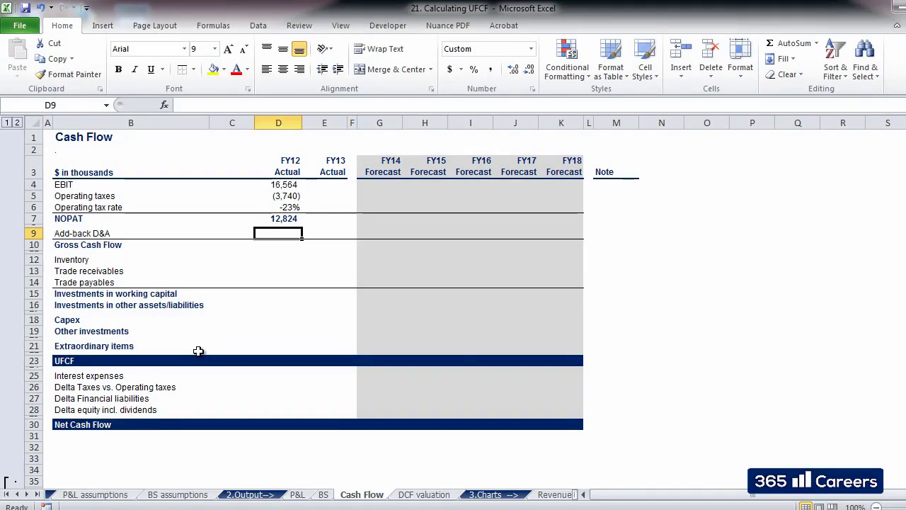
text(=)
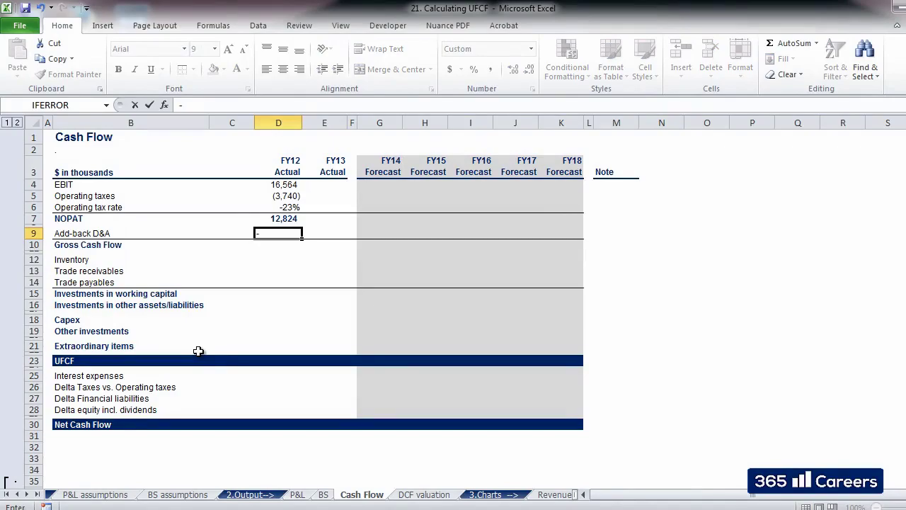
key(ctrl+Page_Up)
key(ctrl+Page_Up)
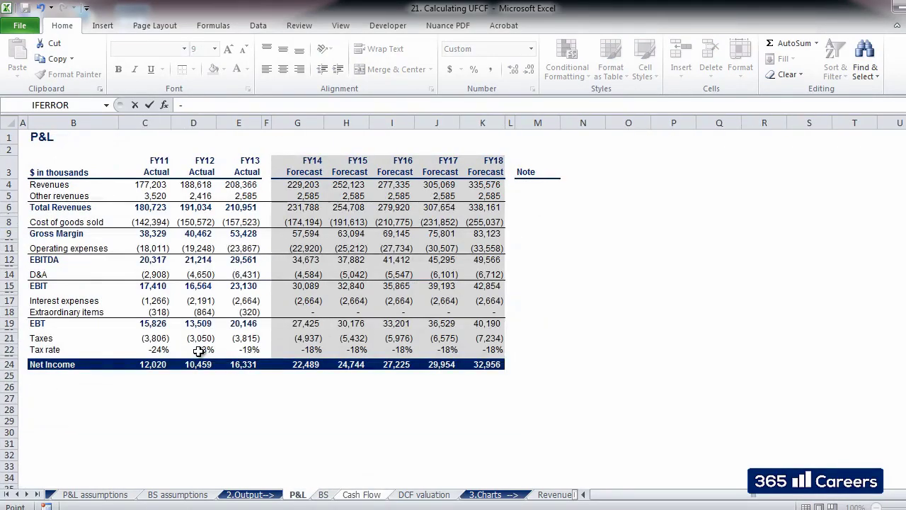
click(193, 273)
key(Return)
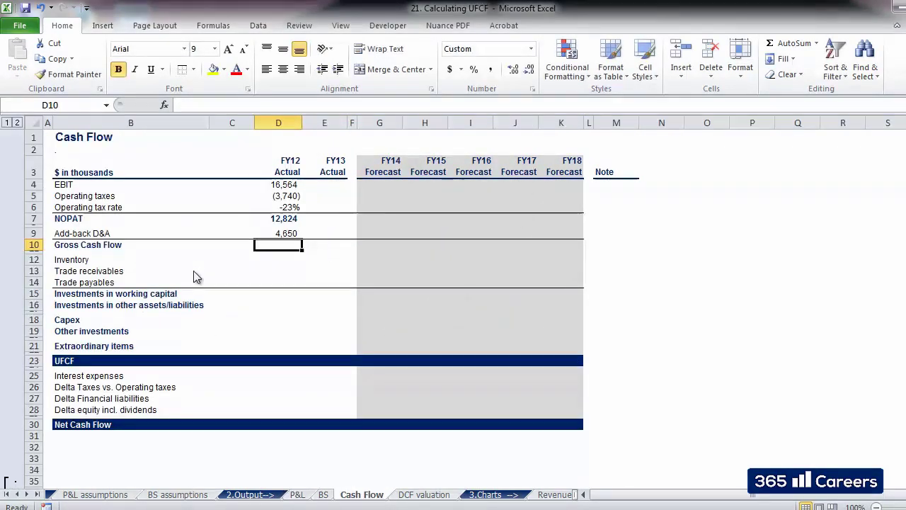
Step: Start Gross Cash Flow in D10 as NOPAT plus D&A (+D7+D9)
text(+)
key(Up)
key(Up)
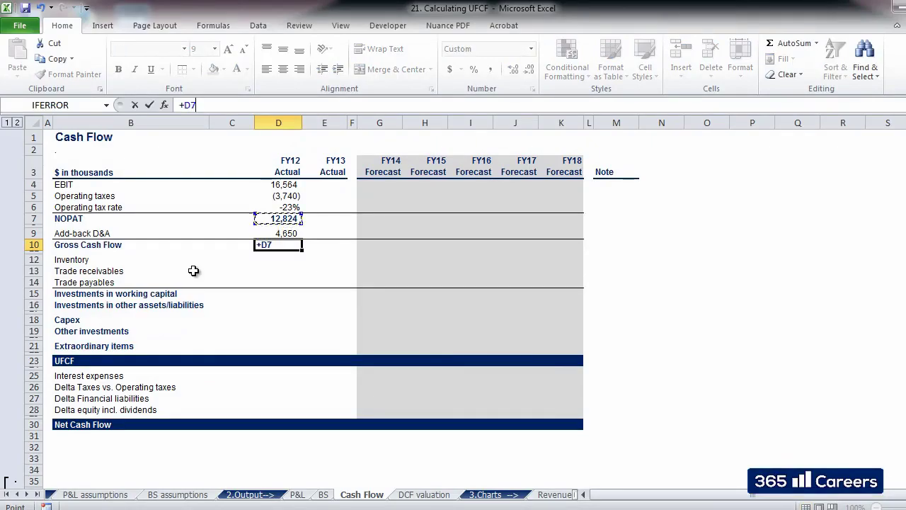
text(+)
key(Up)
Step: Commit =+D7+D9 in D10 so FY12 Gross Cash Flow shows 17,474
key(Return)
key(Down)
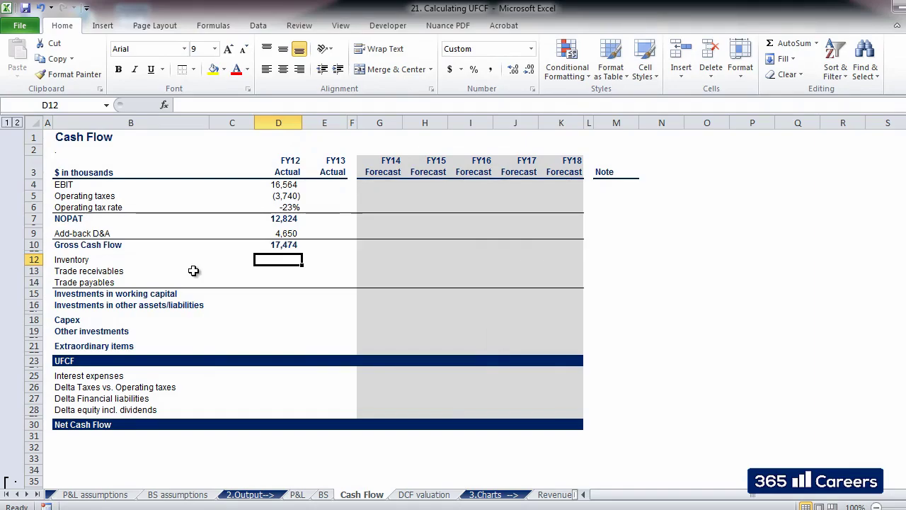
Step: Enter FY12 Inventory as =-(BS!D8-BS!C8), giving (5,230)
text(=)
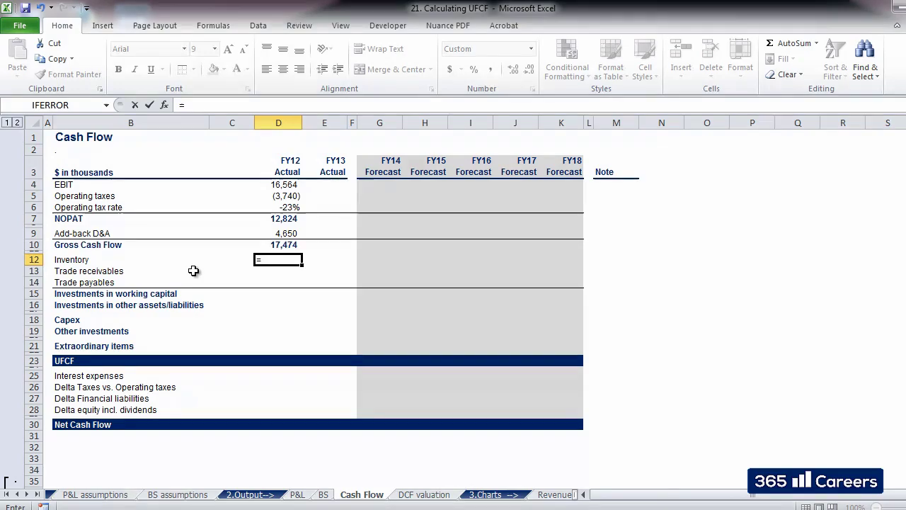
key(ctrl+Page_Up)
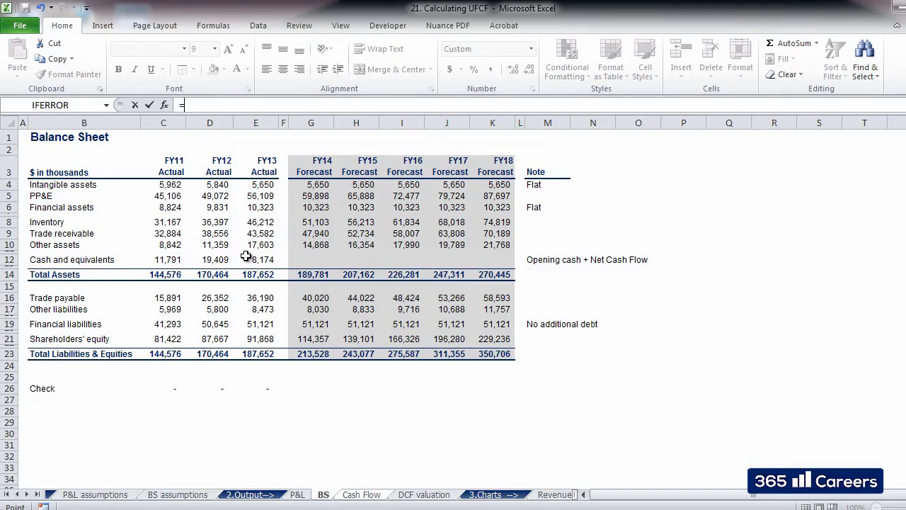
text(-()
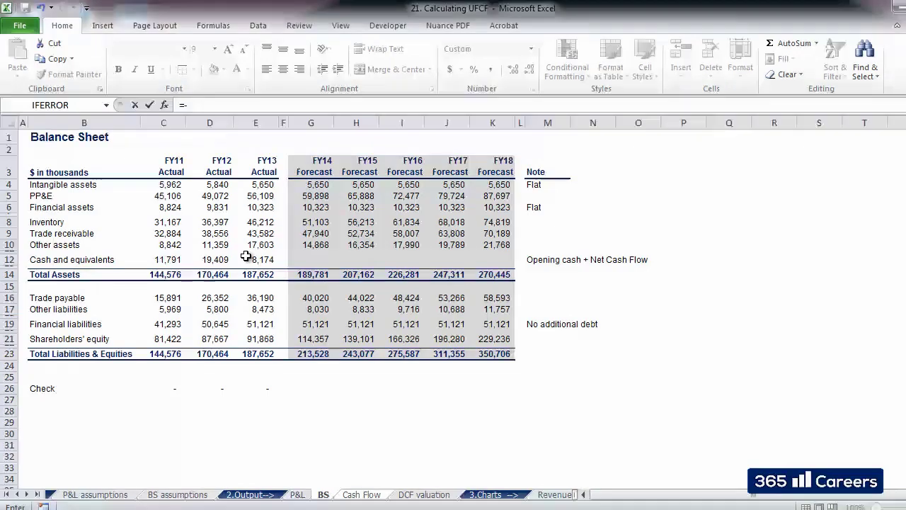
click(209, 223)
text(-)
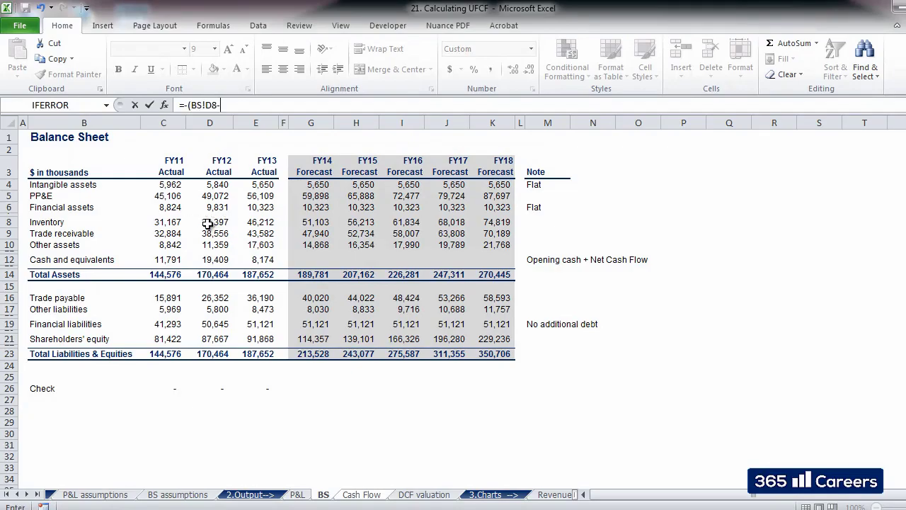
click(164, 223)
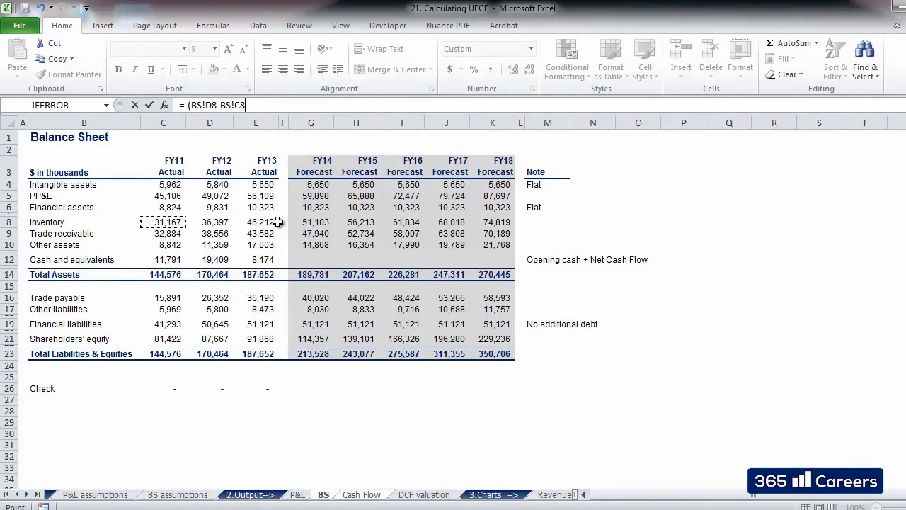
text())
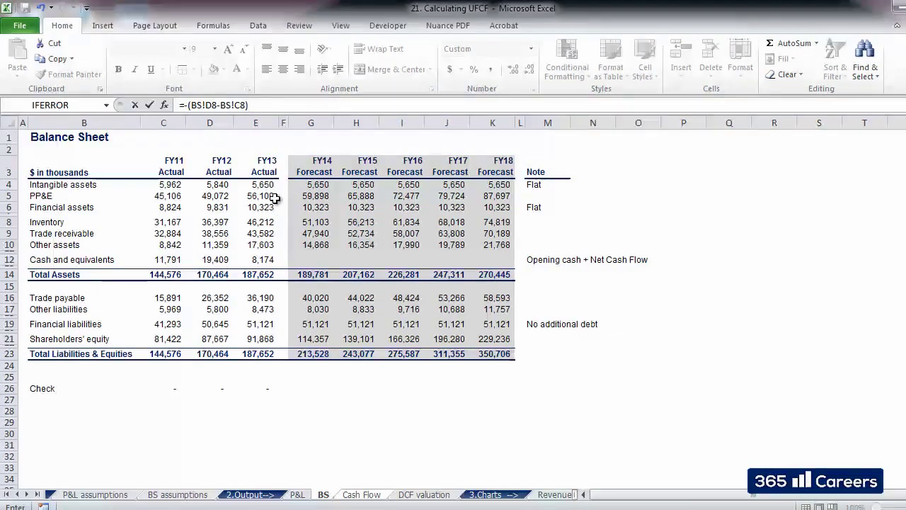
click(206, 105)
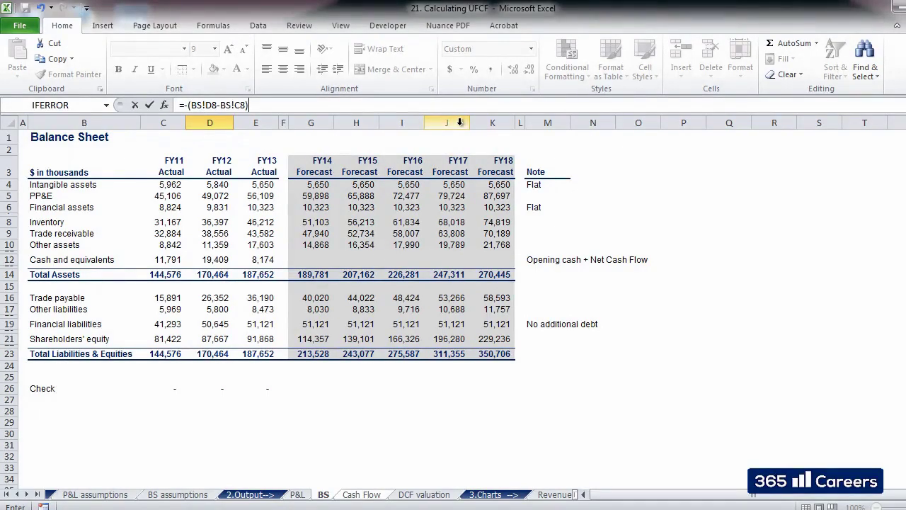
key(Return)
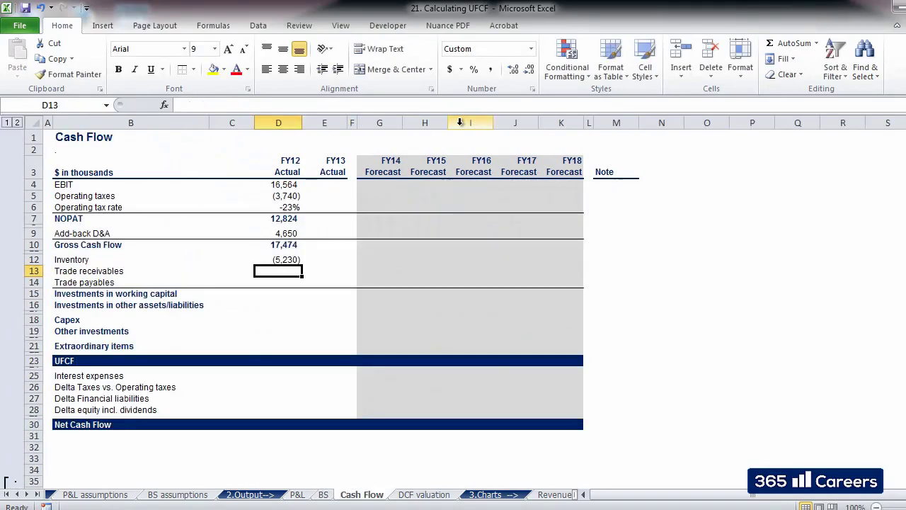
Step: Copy the Inventory formula into Trade receivables, giving (5,672) from BS row 9
key(Up)
key(ctrl+c)
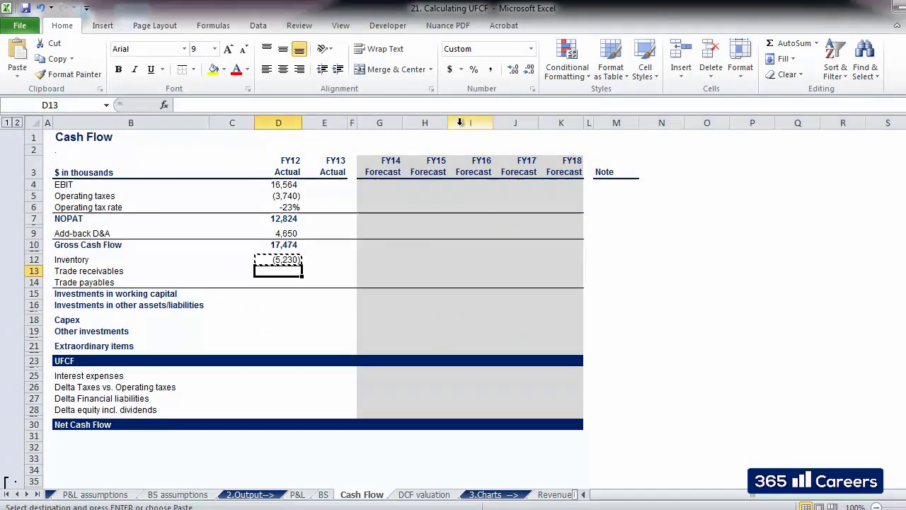
key(Down)
key(ctrl+v)
key(Escape)
key(ctrl+Page_Up)
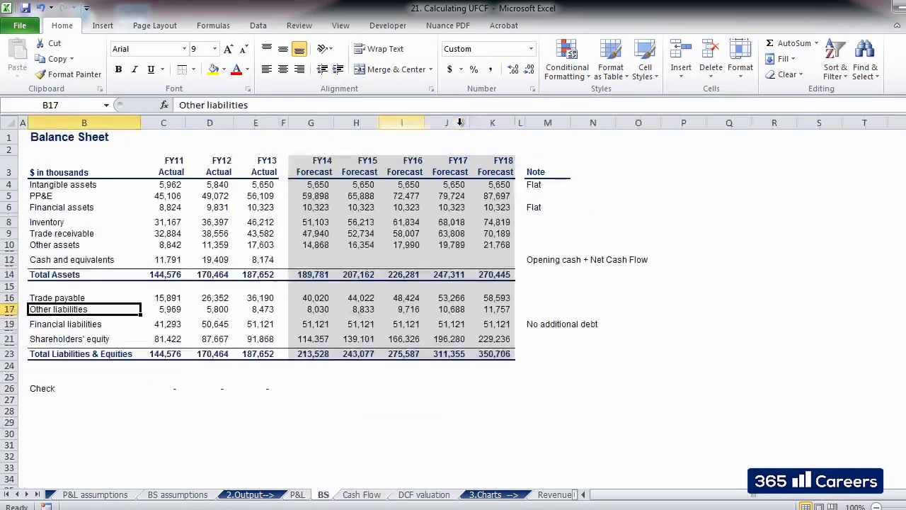
drag(64, 221, 64, 233)
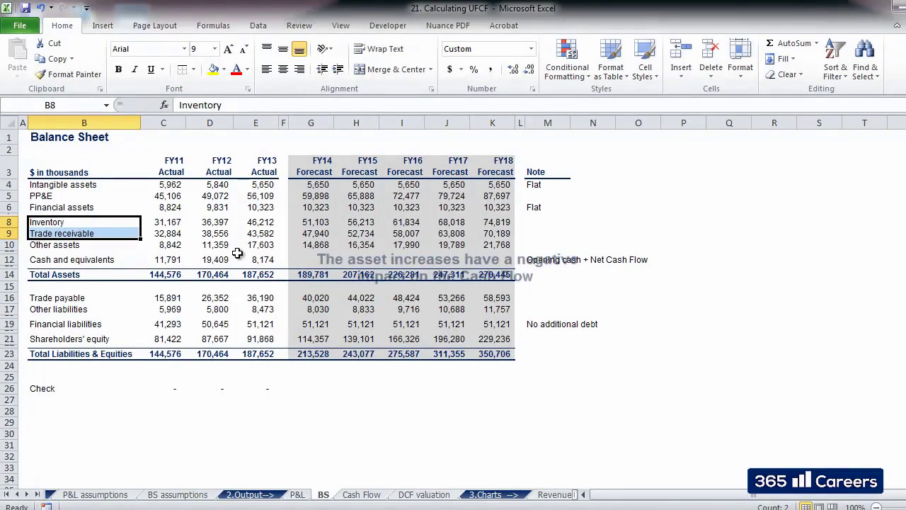
key(ctrl+Page_Down)
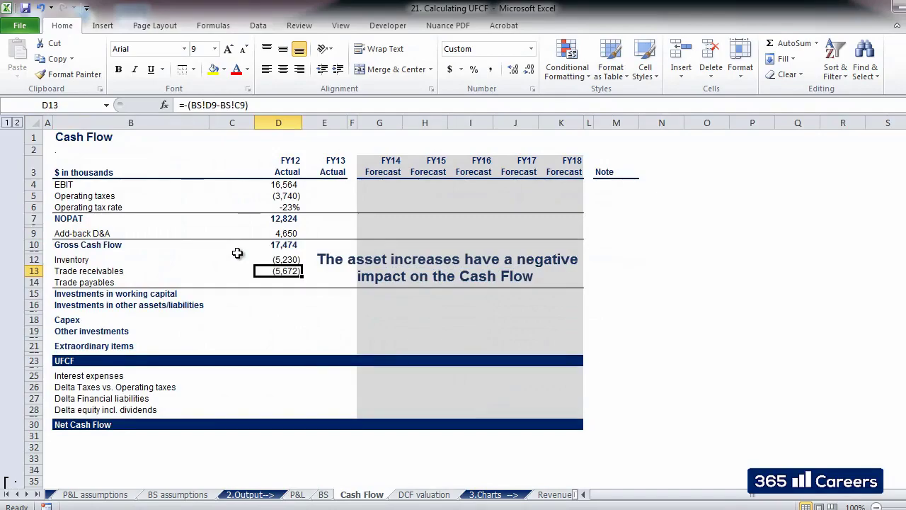
key(Down)
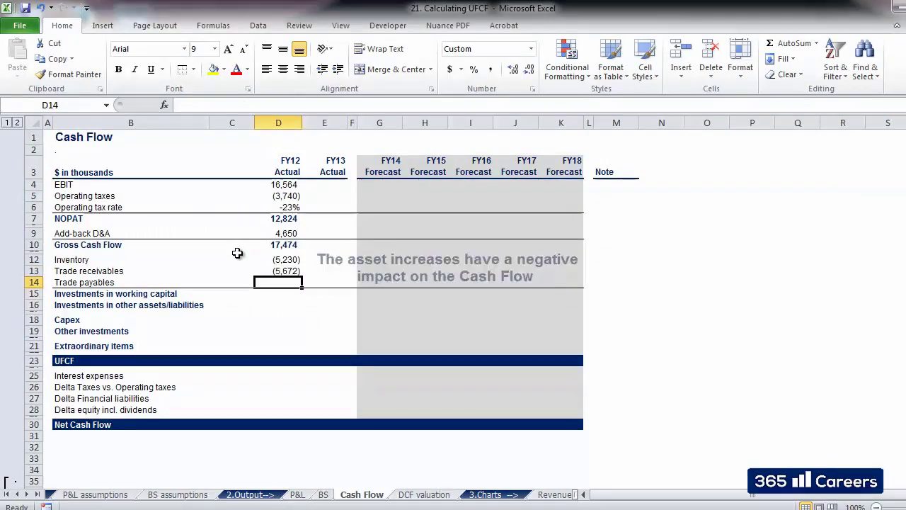
key(Up)
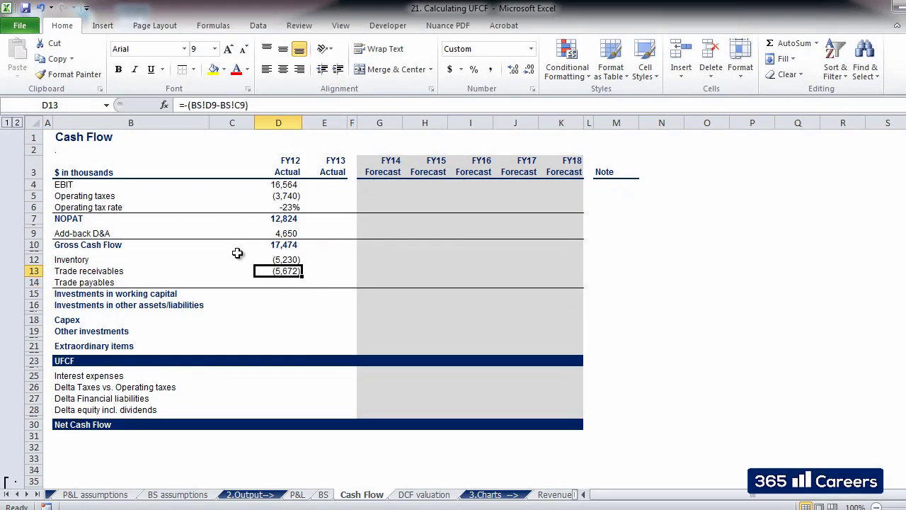
key(Down)
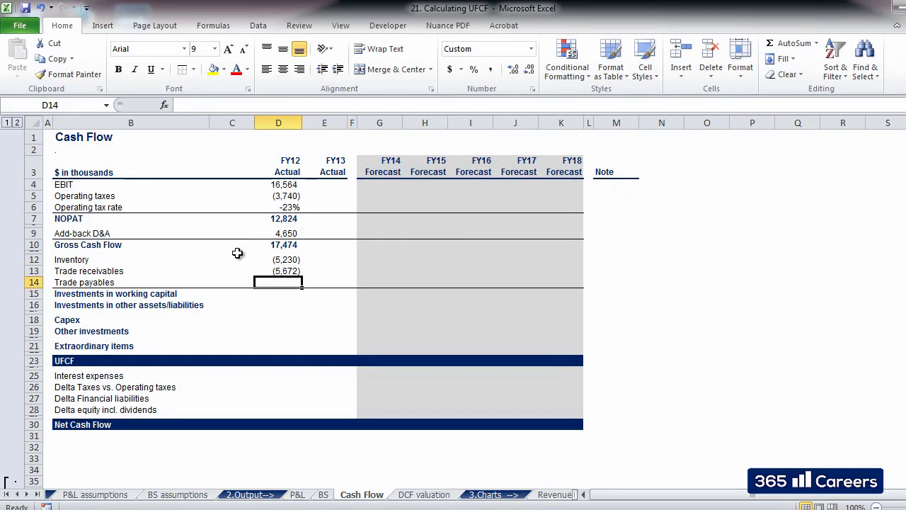
Step: Set FY12 Trade payables to =BS!D16-BS!C16, showing 10,460
text(=)
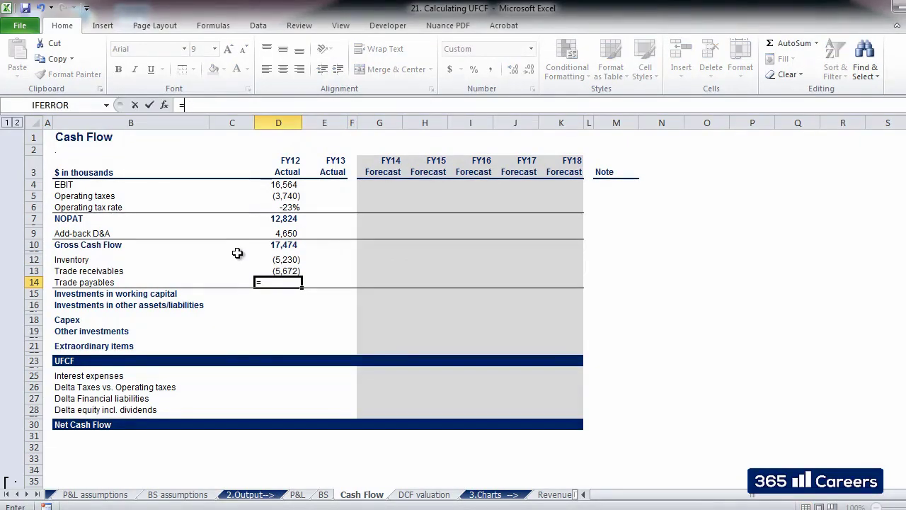
key(ctrl+Page_Up)
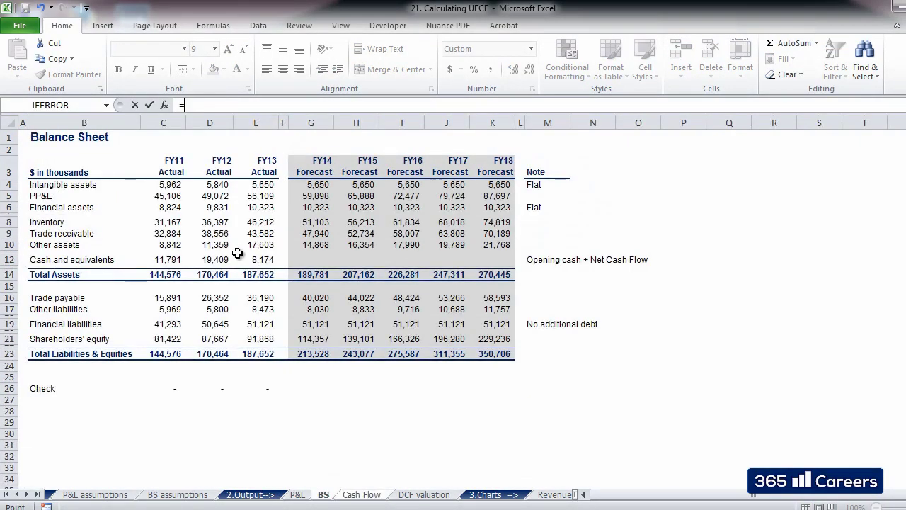
click(228, 298)
text(-)
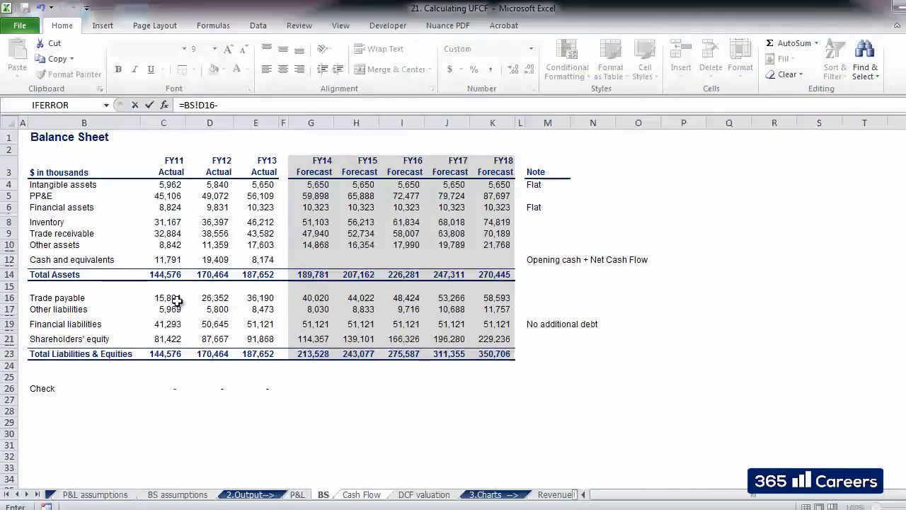
click(172, 298)
key(Return)
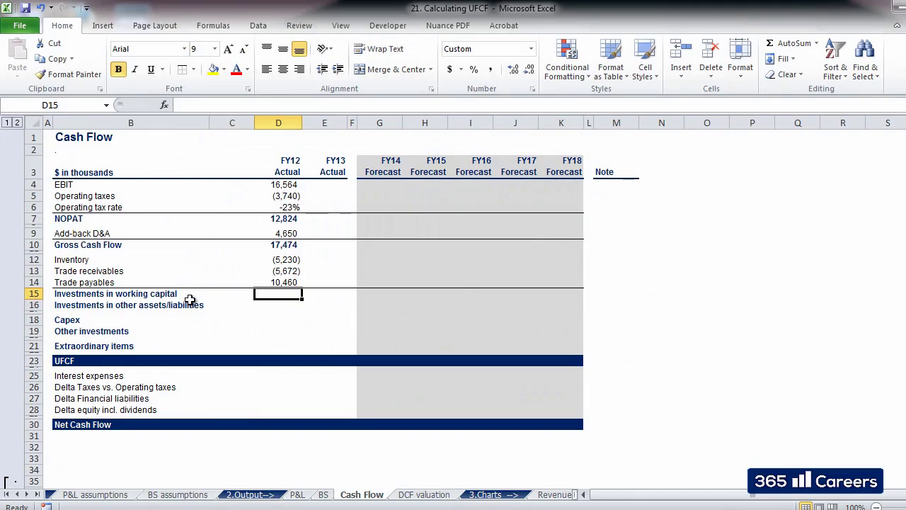
key(Up)
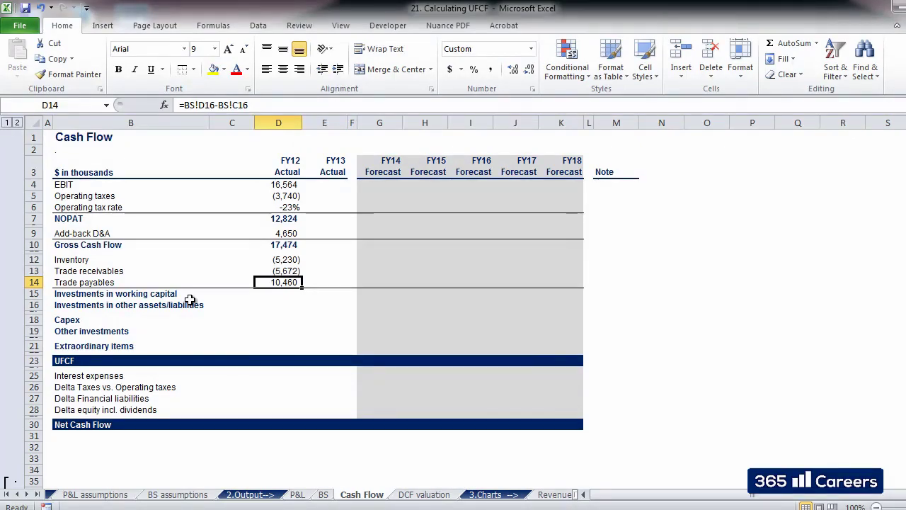
key(Down)
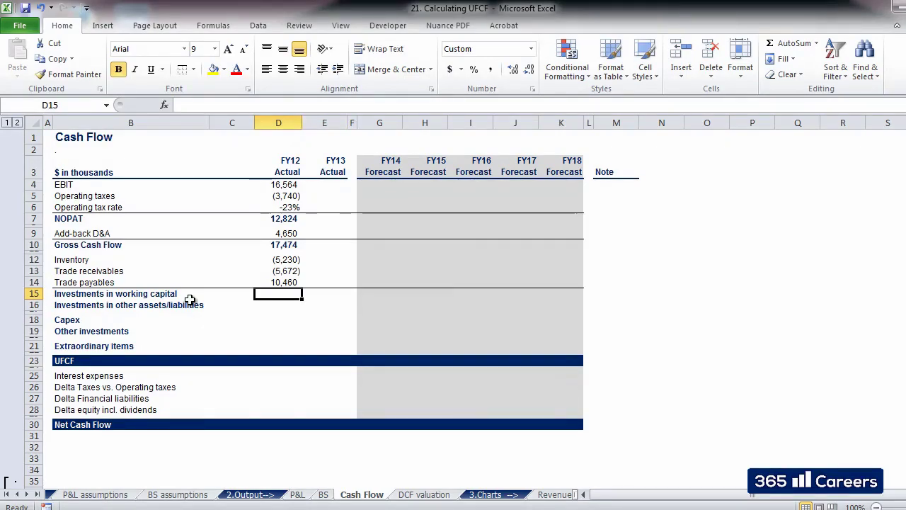
Step: Total FY12 investments in working capital with =SUM(D12:D14), giving (442)
text(=SUM)
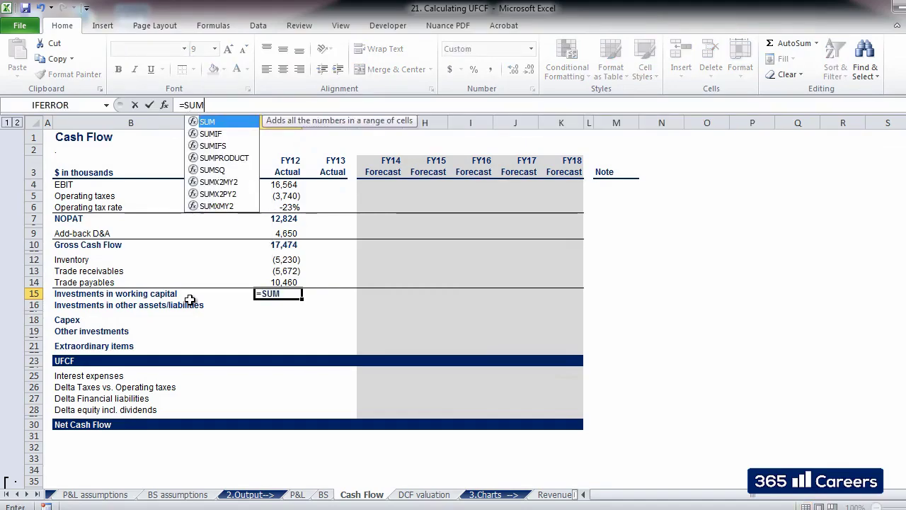
text(()
key(Up)
key(shift+Up)
key(shift+Up)
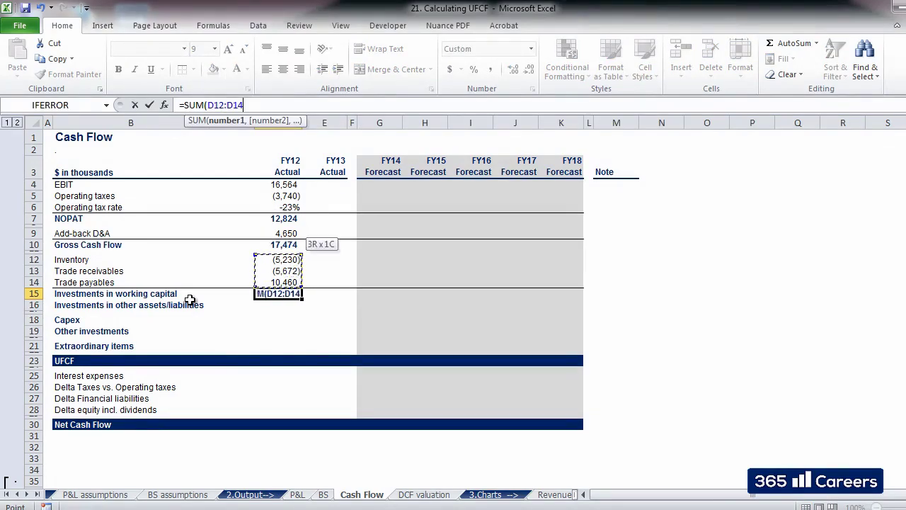
key(Return)
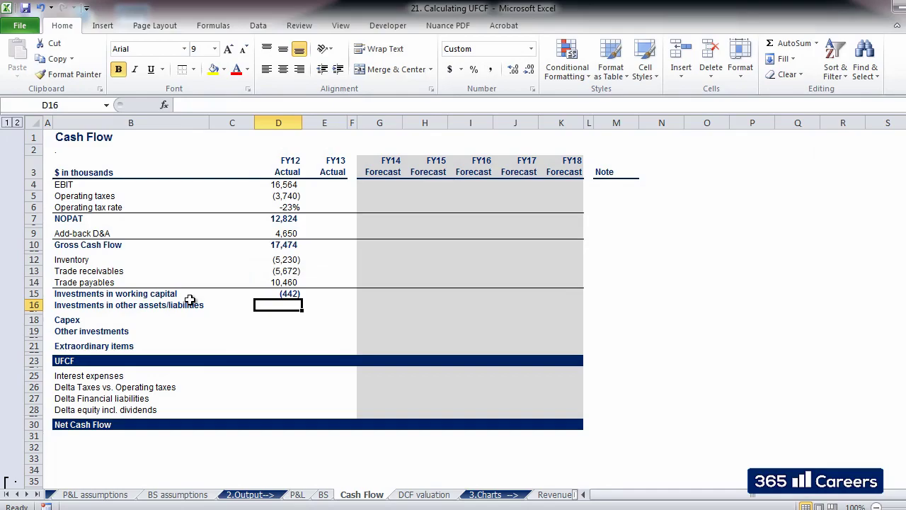
Step: Compute other assets/liabilities investments from BS rows 10 and 17, giving (2,686)
text(=)
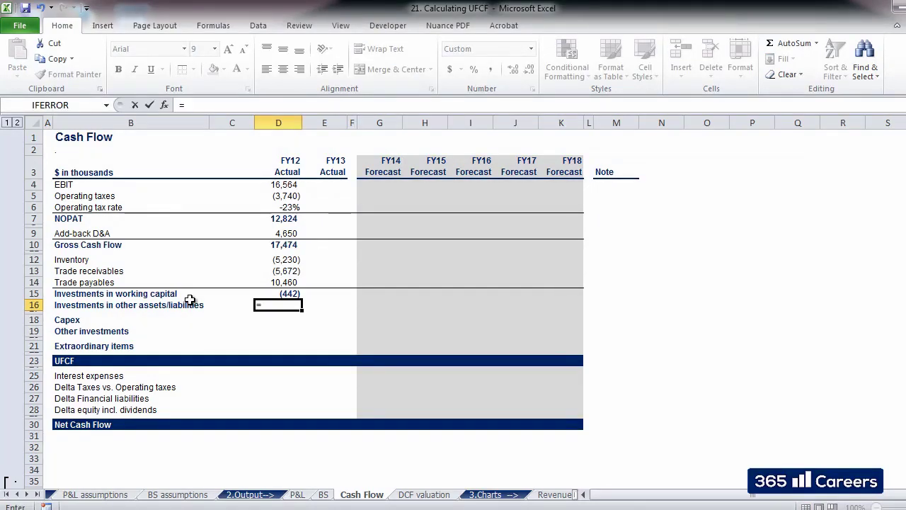
text(-()
key(ctrl+Page_Up)
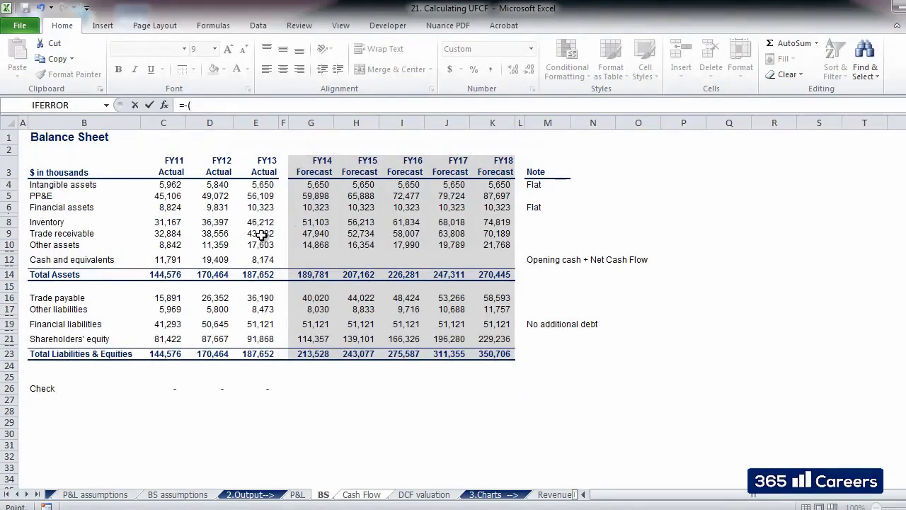
click(217, 246)
text(-)
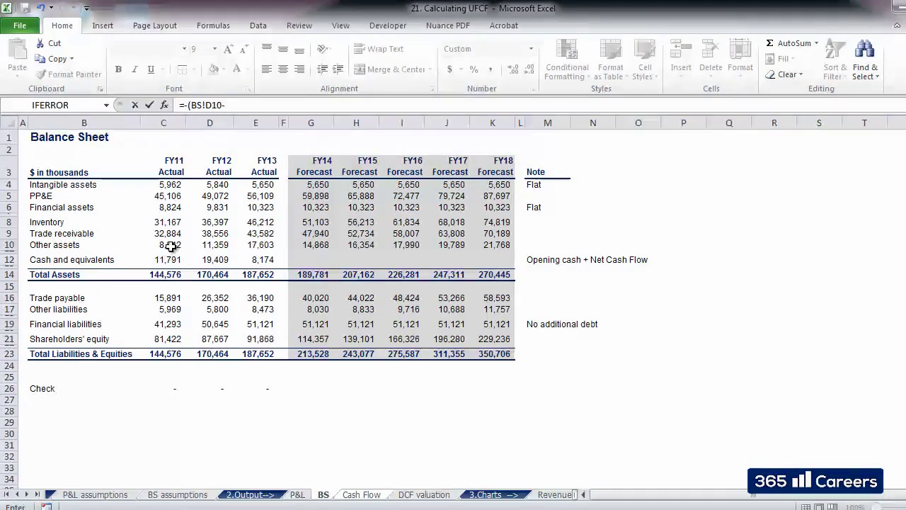
click(174, 245)
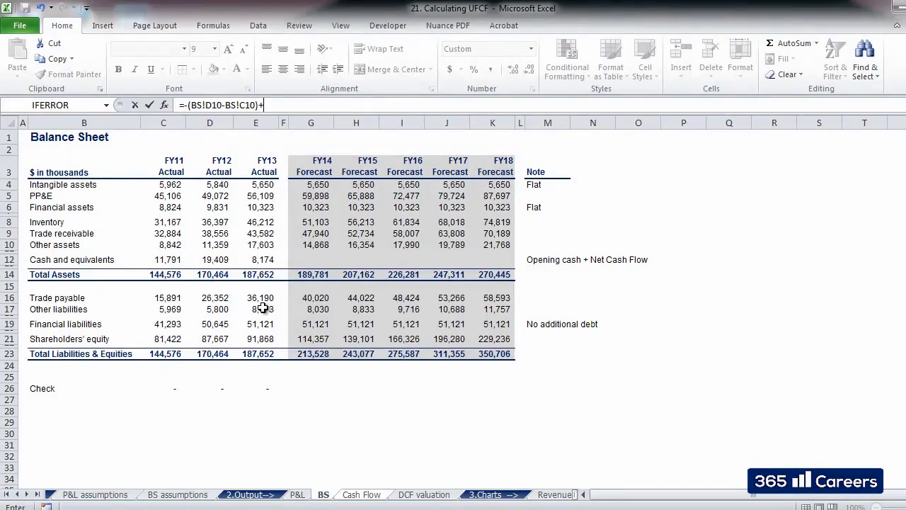
click(217, 309)
text(-)
click(168, 307)
key(Return)
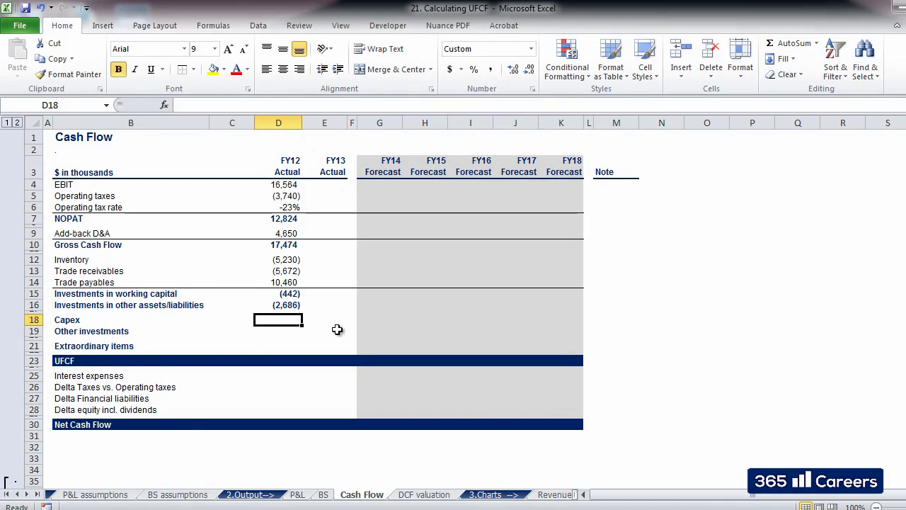
Step: Build FY12 Capex as the negative PP&E change plus P&L D&A, giving (8,616)
text(=)
key(ctrl+Page_Up)
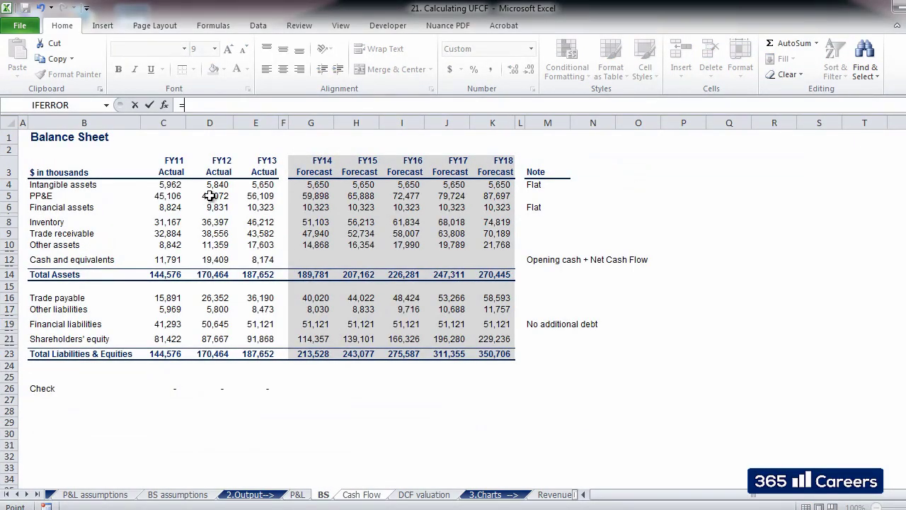
text(-()
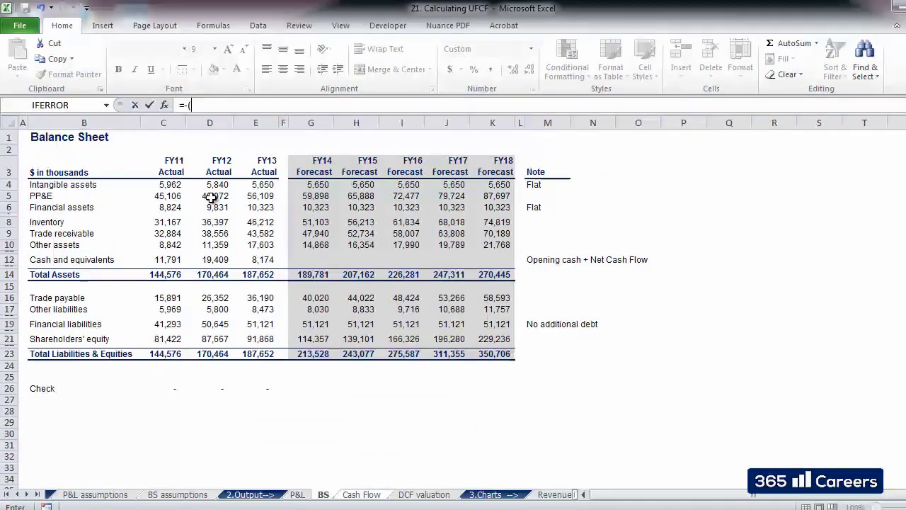
click(210, 198)
text(-)
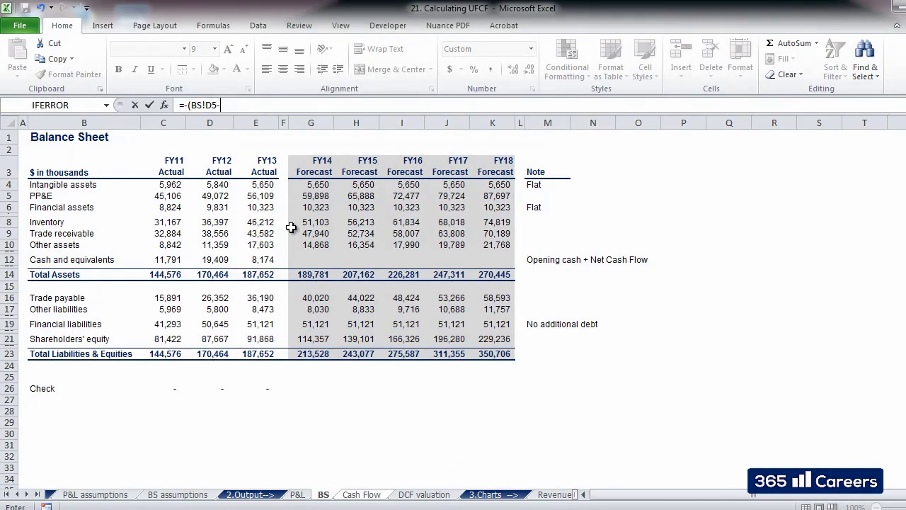
click(177, 197)
text()-)
key(ctrl+Page_Up)
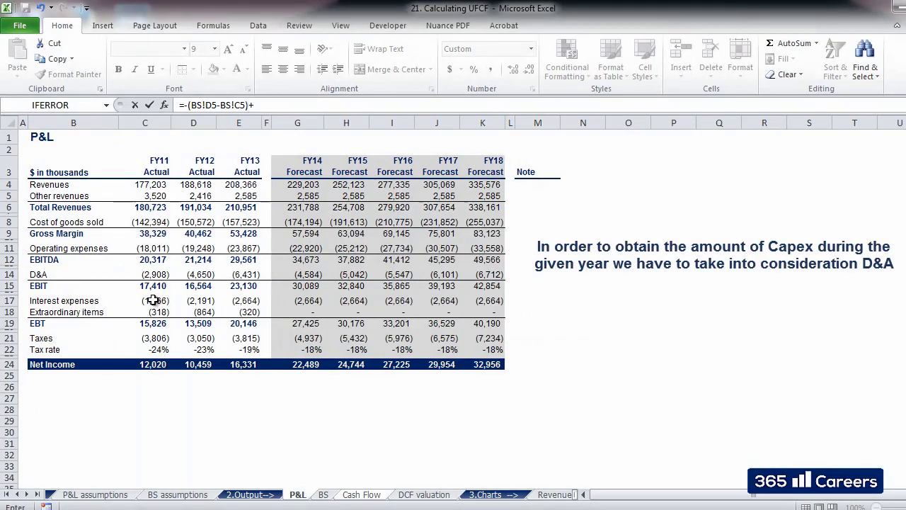
click(208, 275)
key(Return)
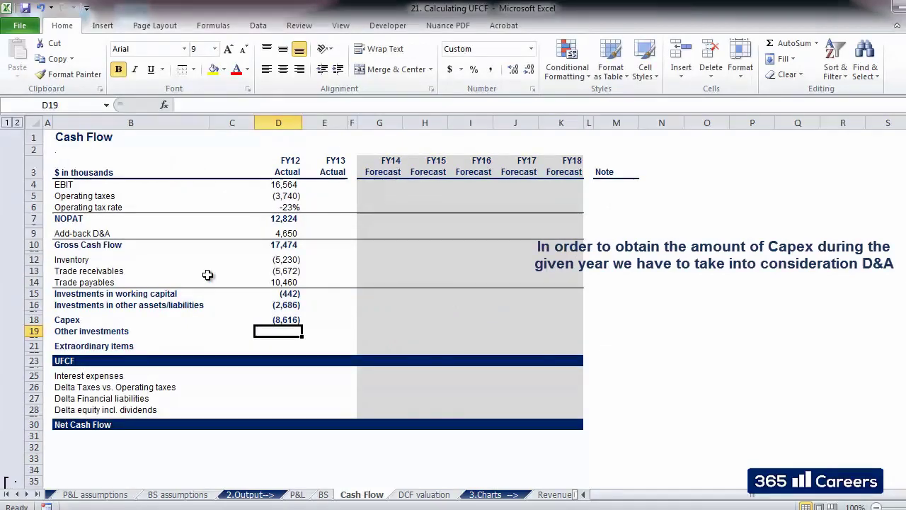
key(Down)
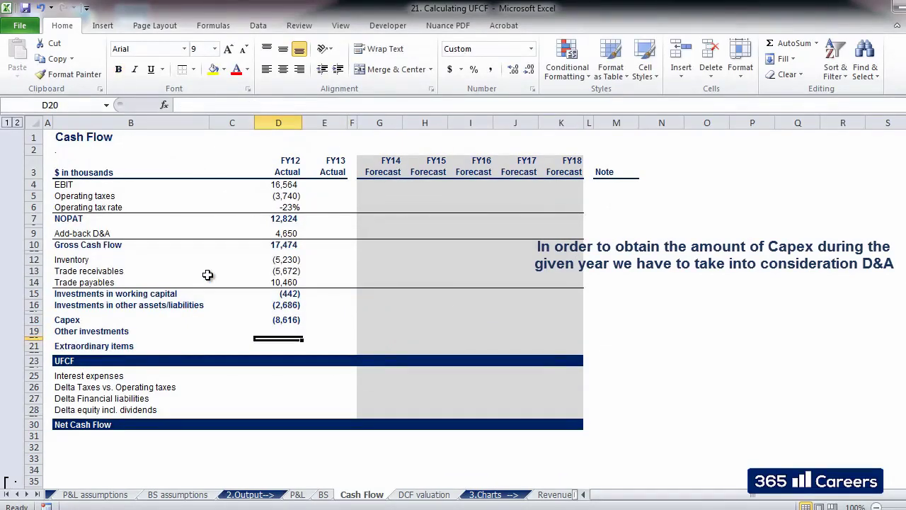
click(287, 331)
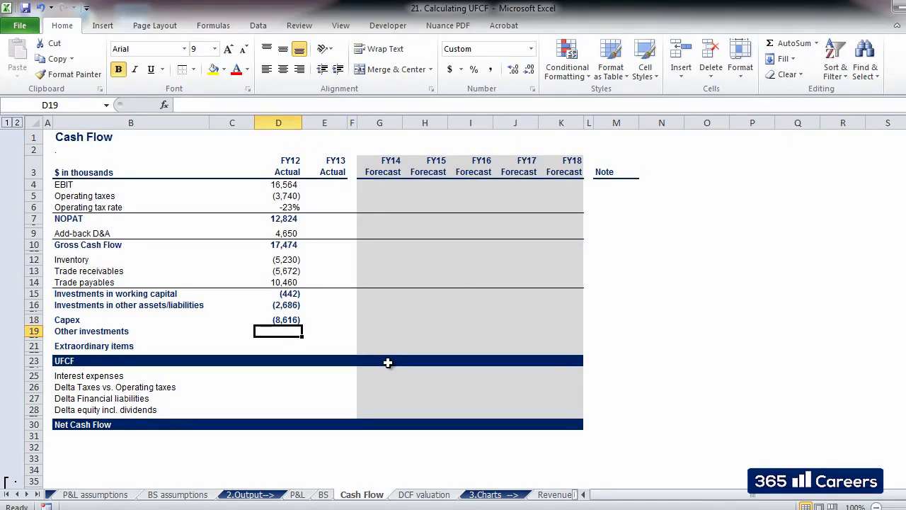
Step: Enter FY12 Other investments as =-(BS!D4-BS!C4)-(BS!D6-BS!C6), giving (885)
text(=)
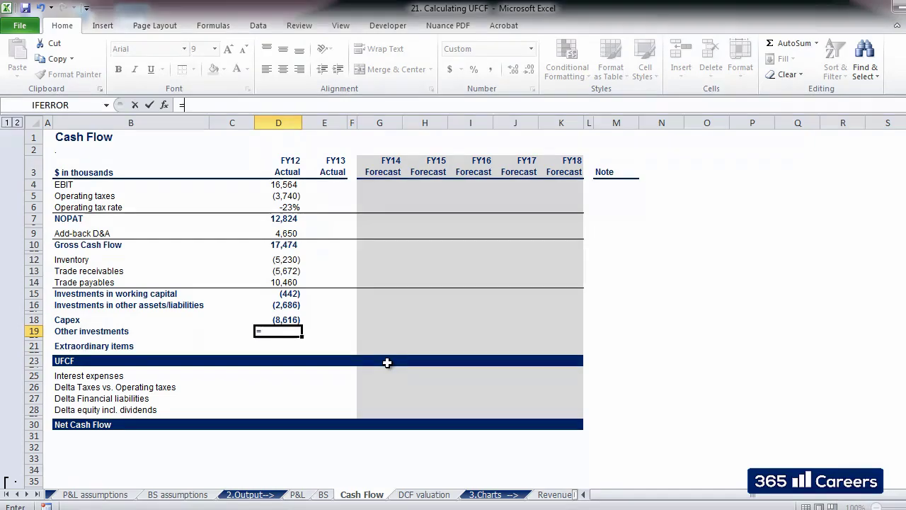
key(ctrl+Page_Up)
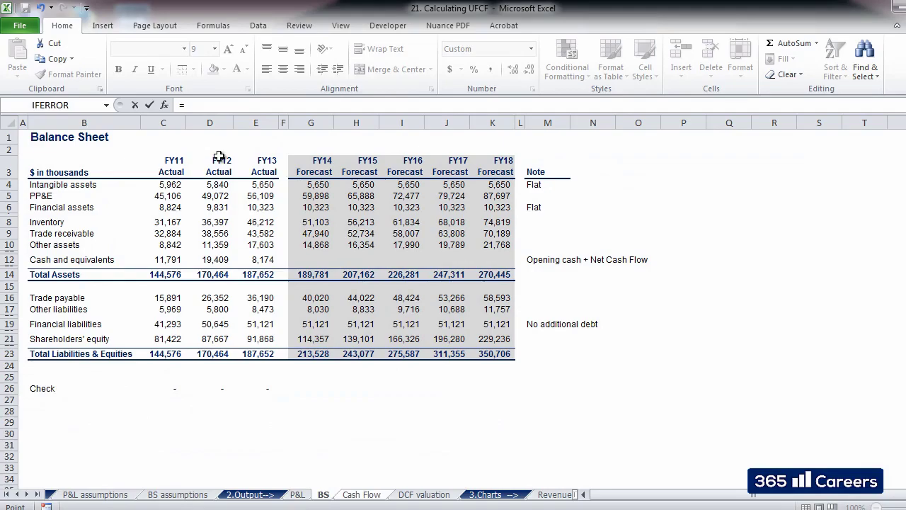
text(()
click(219, 185)
text(-)
click(178, 185)
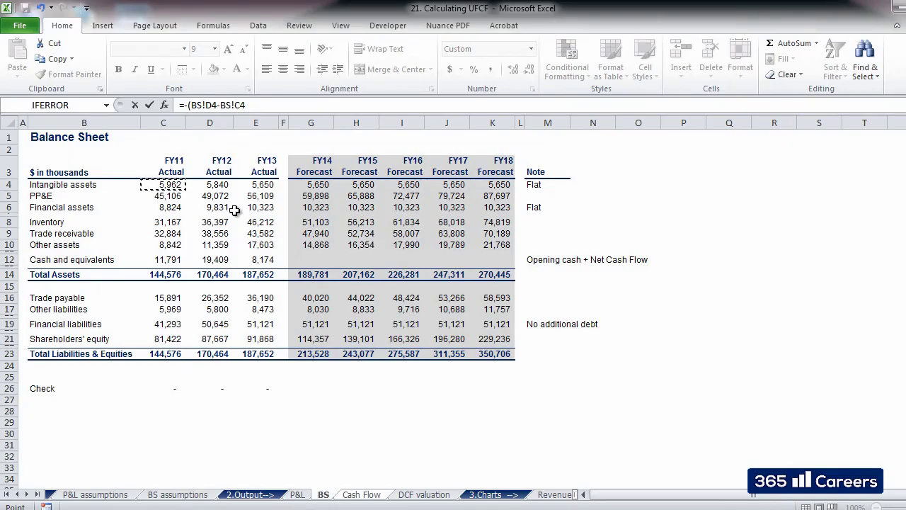
text())
drag(246, 105, 185, 105)
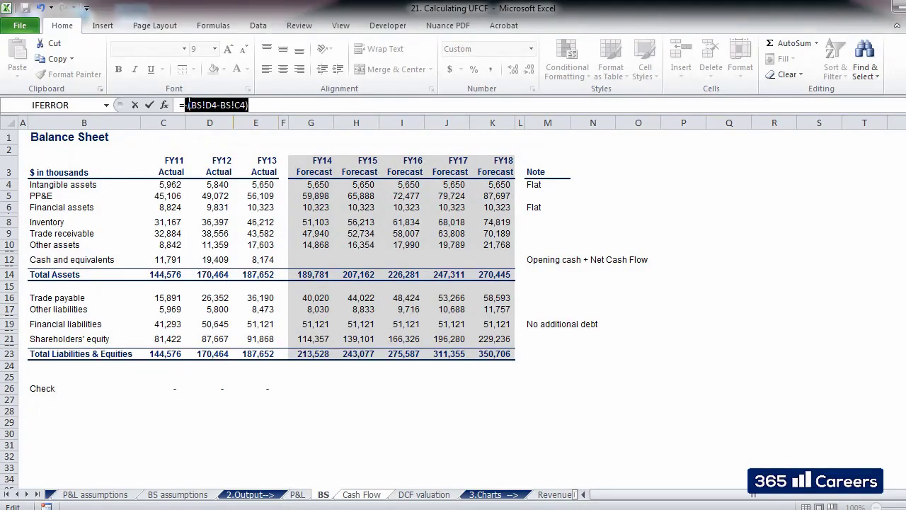
key(ctrl+c)
click(261, 105)
text(-)
key(ctrl+v)
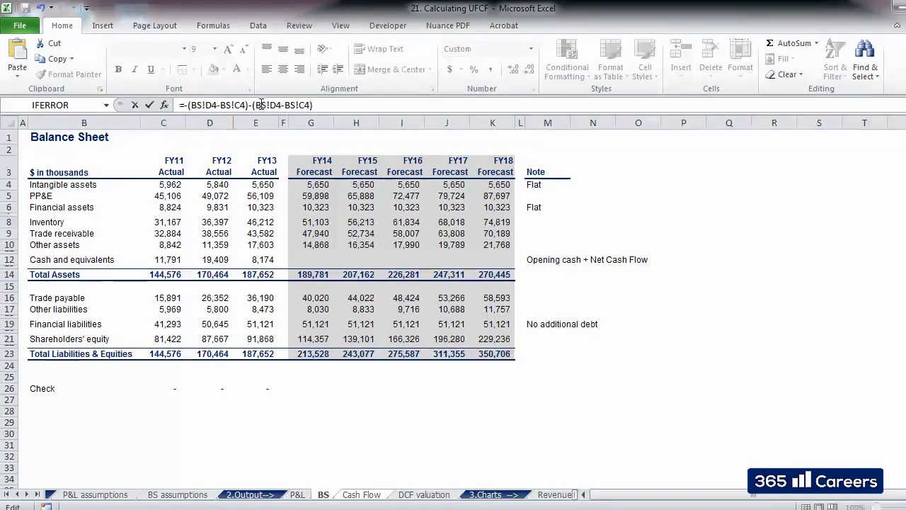
click(281, 105)
key(BackSpace)
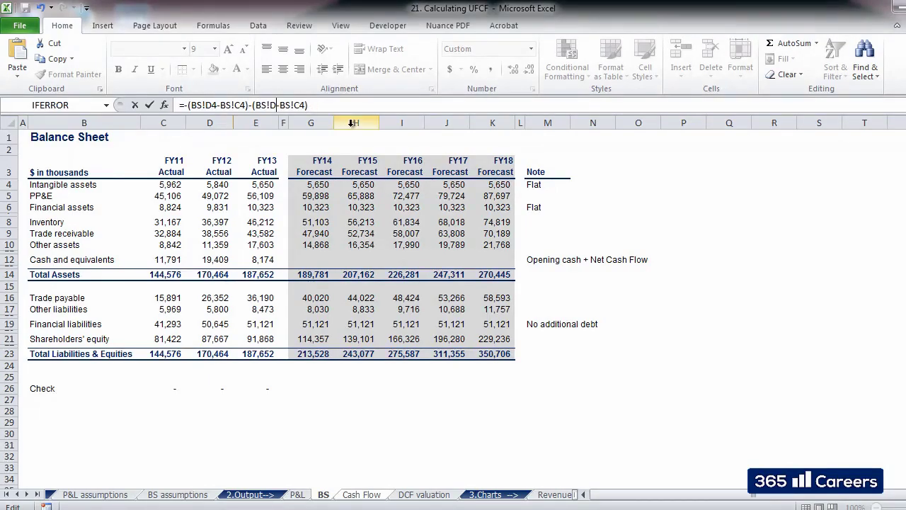
text(6)
key(Return)
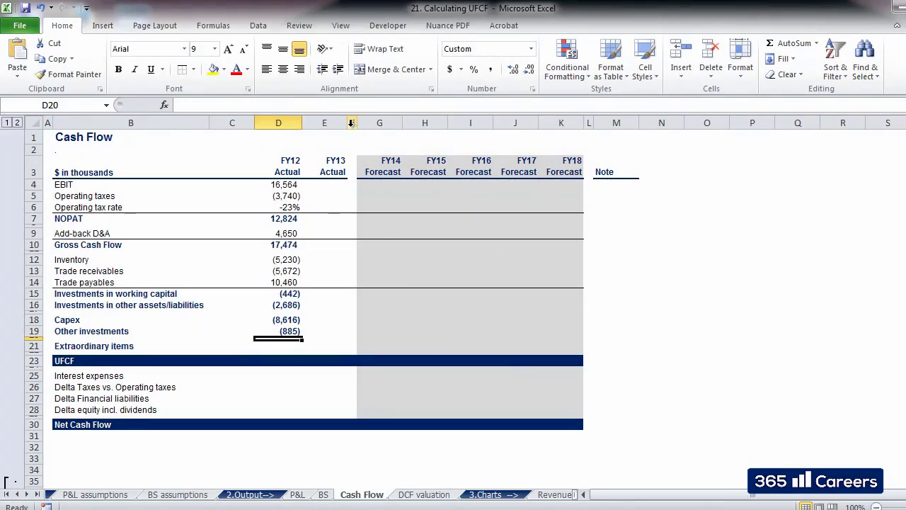
key(Up)
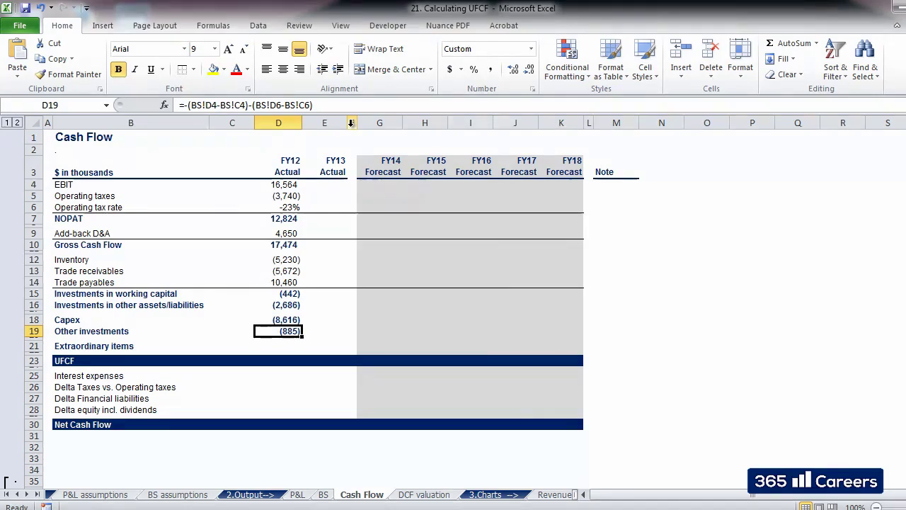
key(Down)
Step: Link FY12 Extraordinary items to P&L!D18, showing (864)
key(ctrl+Page_Up)
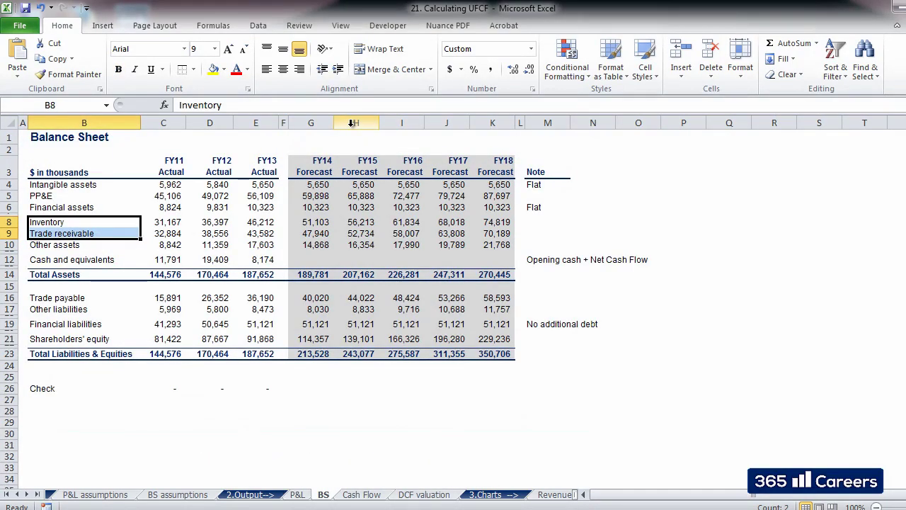
key(ctrl+Page_Down)
key(Down)
text(=)
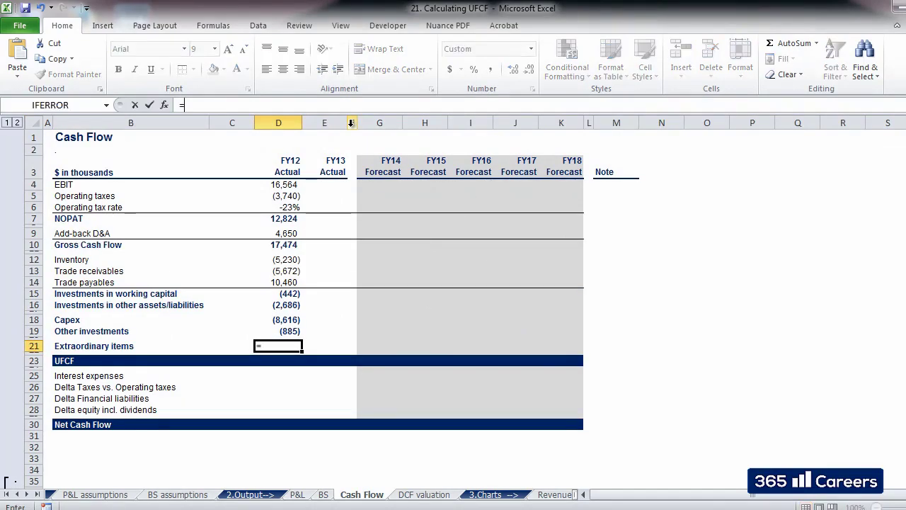
key(ctrl+Page_Up)
key(ctrl+Page_Up)
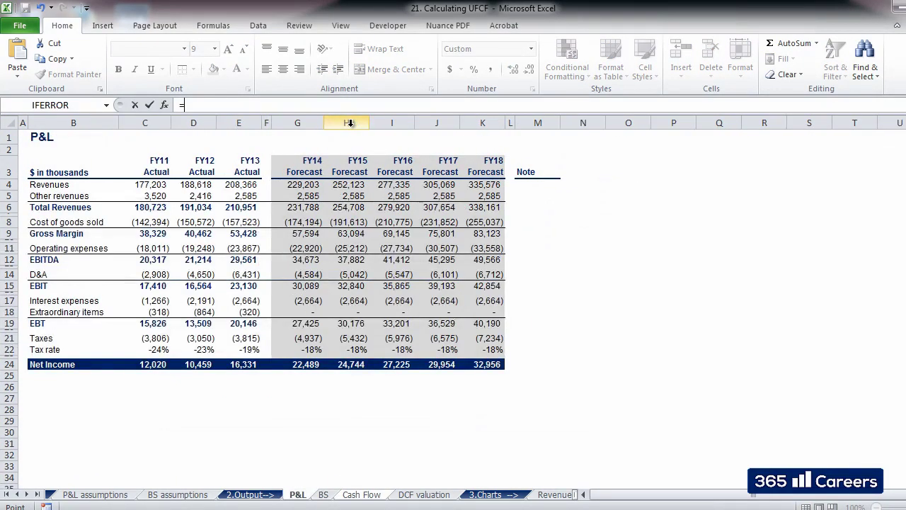
click(203, 313)
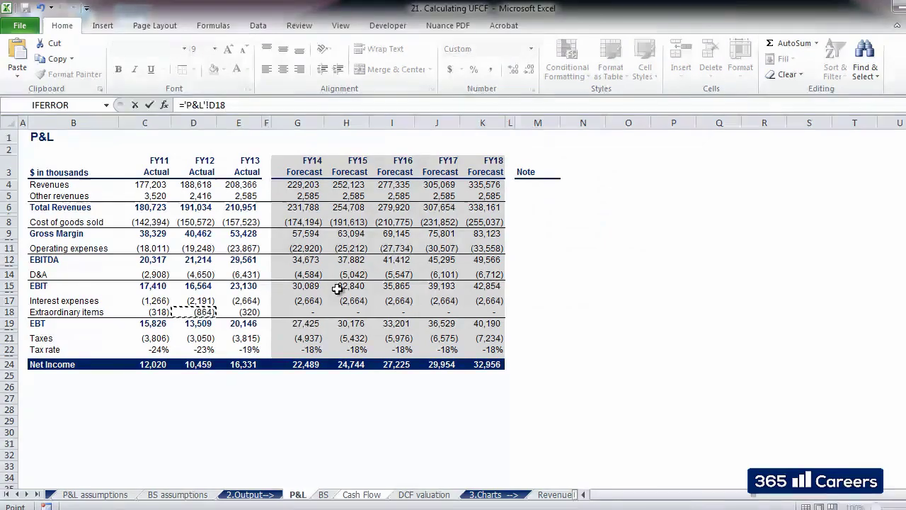
key(Return)
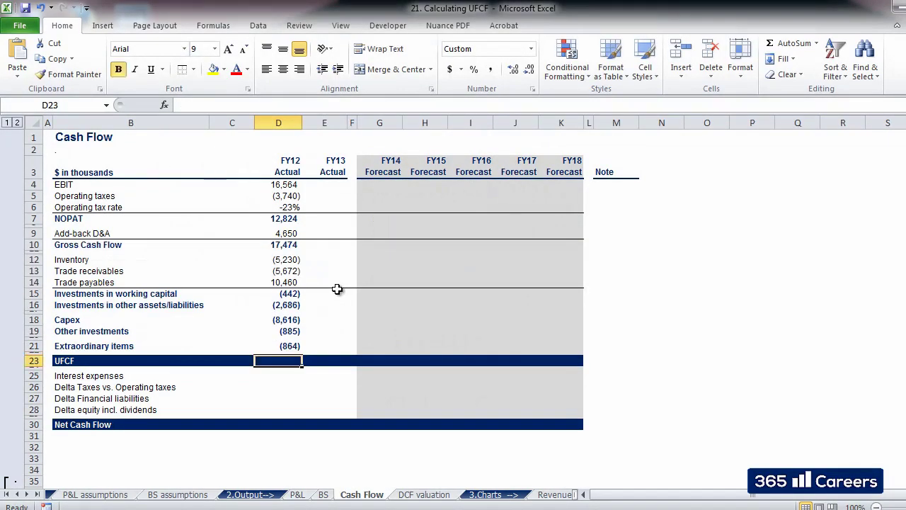
Step: Sum Gross Cash Flow and the investment and extraordinary lines into FY12 UFCF of 3,981
text(=)
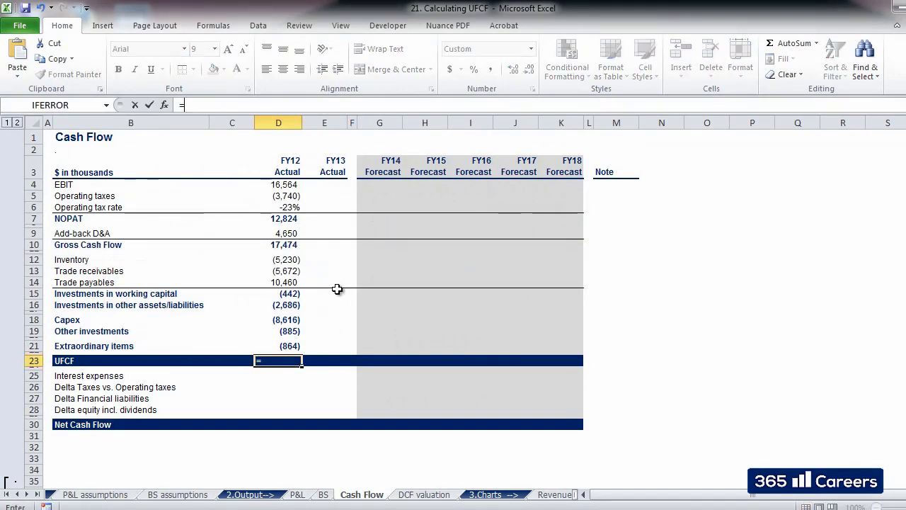
key(Up)
key(Up)
key(Up)
key(Up)
key(Up)
key(Up)
key(Up)
key(Up)
key(Up)
key(Up)
key(Up)
key(Up)
key(Up)
key(Up)
key(Up)
key(Up)
key(Up)
key(Down)
key(Down)
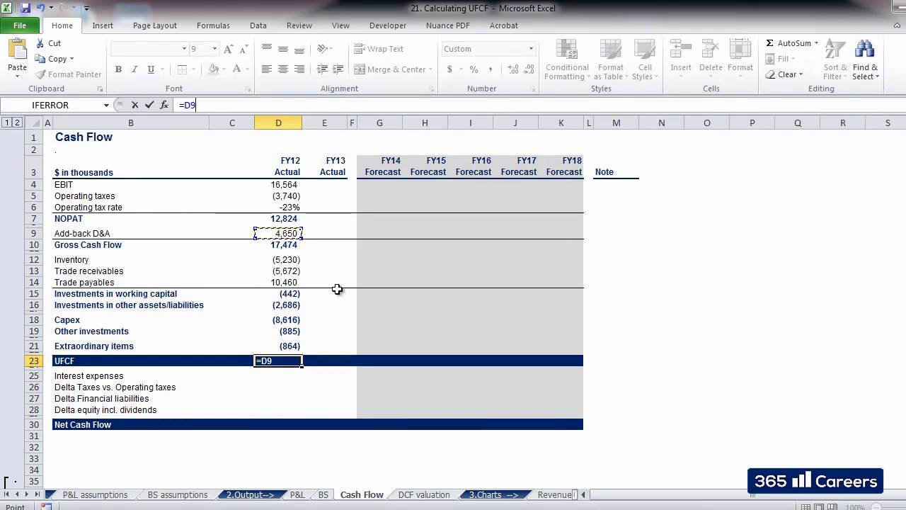
key(Down)
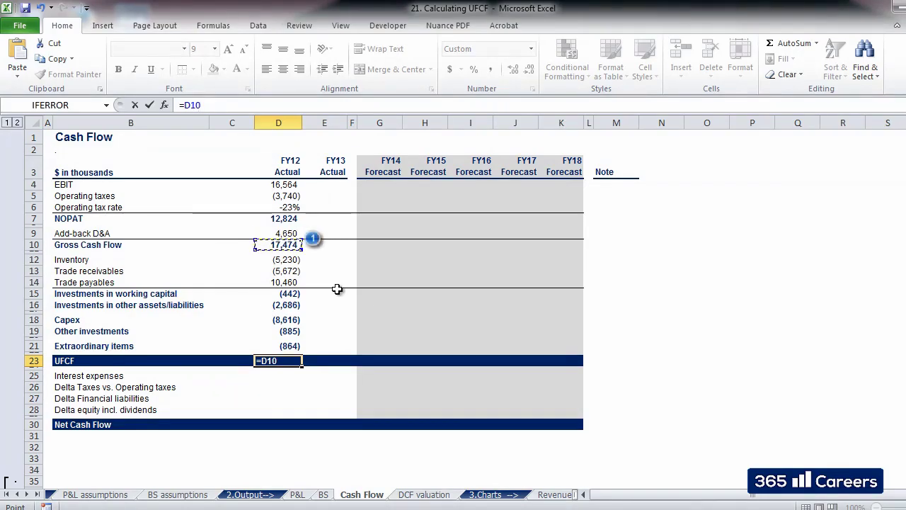
text(+)
key(Up)
key(Up)
key(Up)
key(Up)
key(Up)
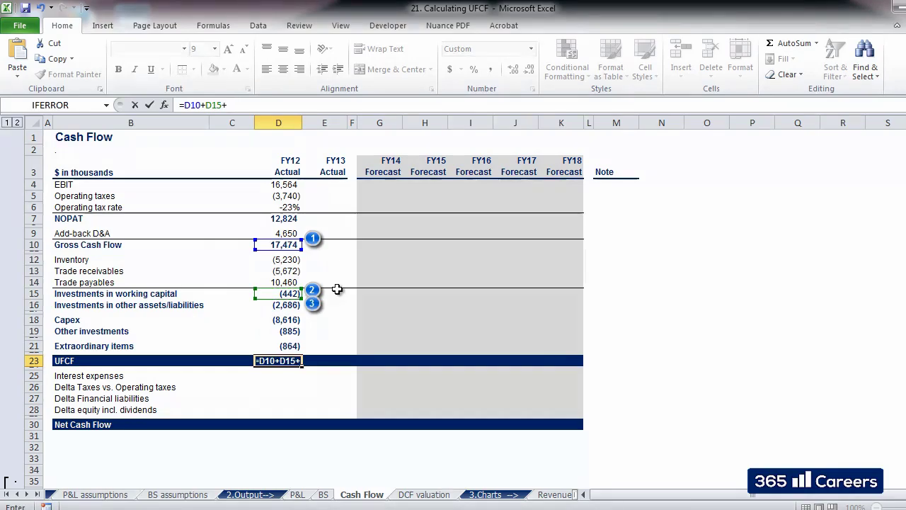
text(+)
key(Up)
key(Up)
key(Up)
key(Up)
key(Up)
key(Up)
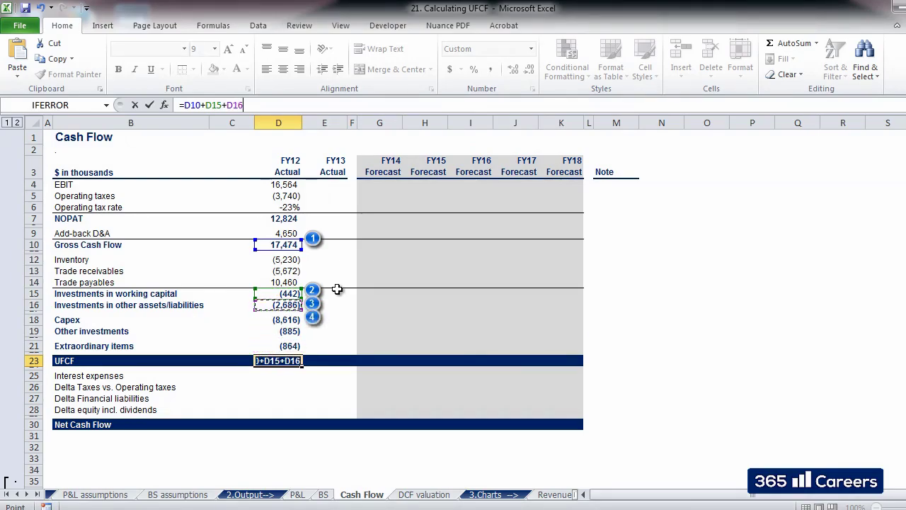
text(+)
key(Up)
key(Up)
key(Up)
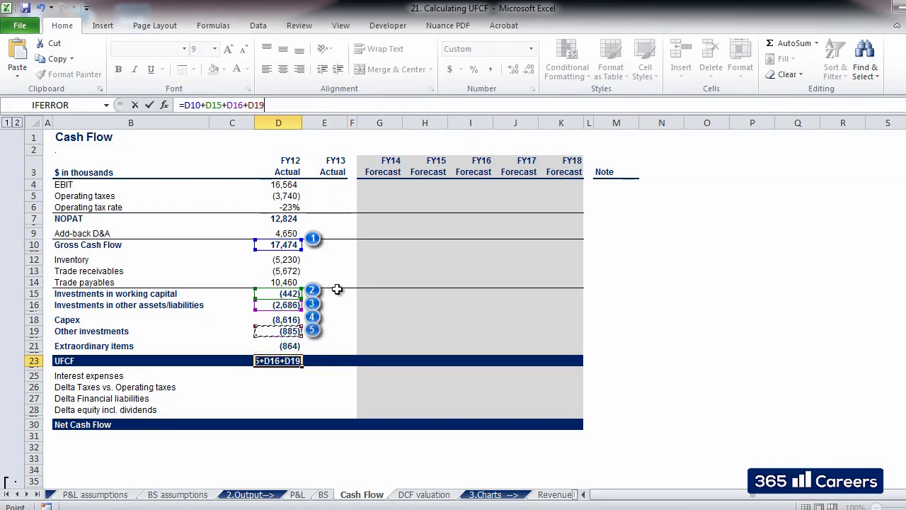
text(+)
key(Up)
key(Up)
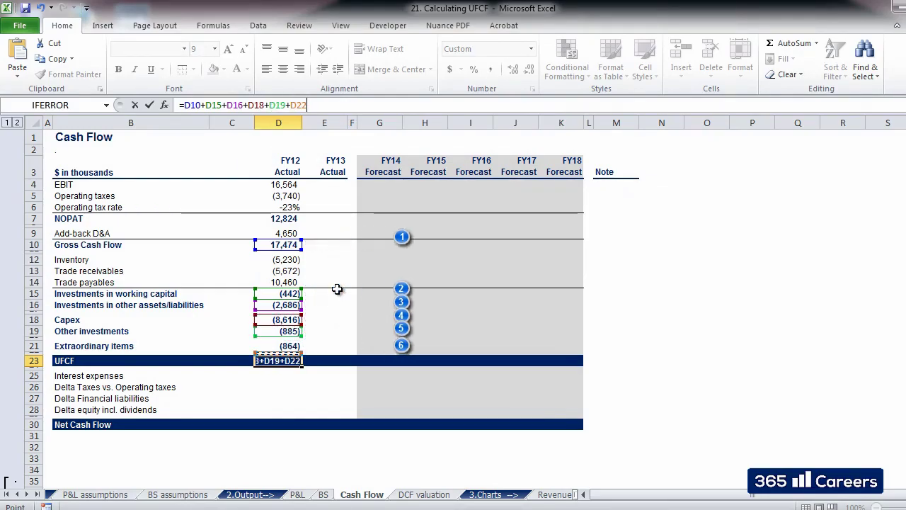
key(Return)
Step: Add the note marker "1)" in the Note column beside Gross Cash Flow
key(Right)
key(Up)
key(Right)
key(Right)
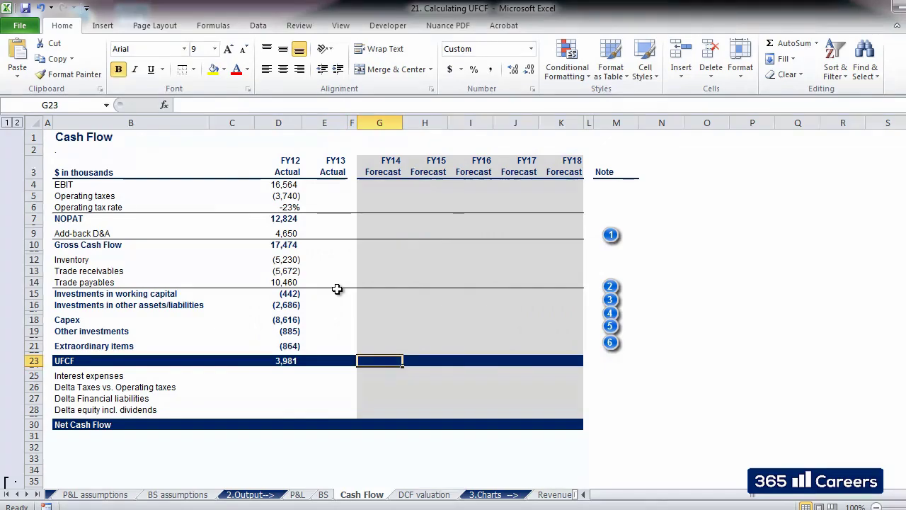
key(Right)
key(Right)
key(Right)
key(Right)
key(Right)
key(Right)
key(Right)
key(Up)
key(Up)
key(Up)
key(Up)
key(Up)
key(Up)
key(Up)
key(Up)
key(Up)
key(Up)
key(Up)
key(Up)
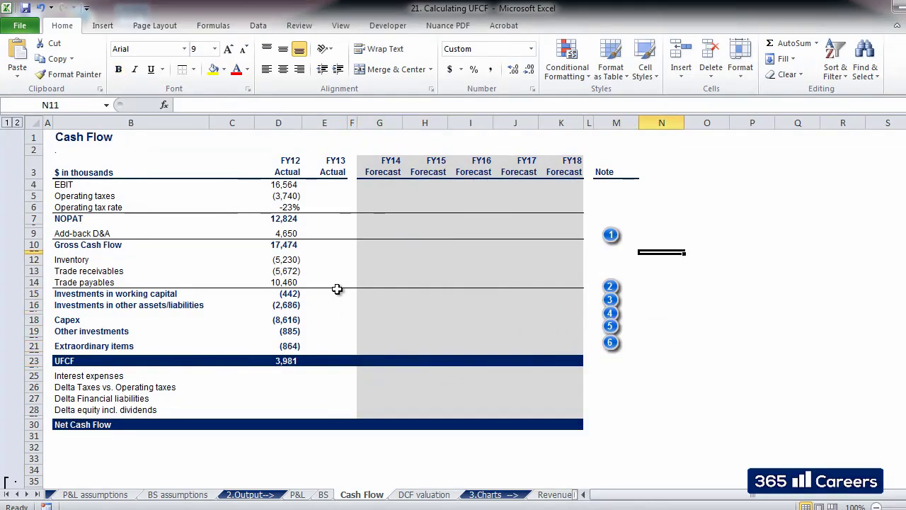
key(Left)
key(Up)
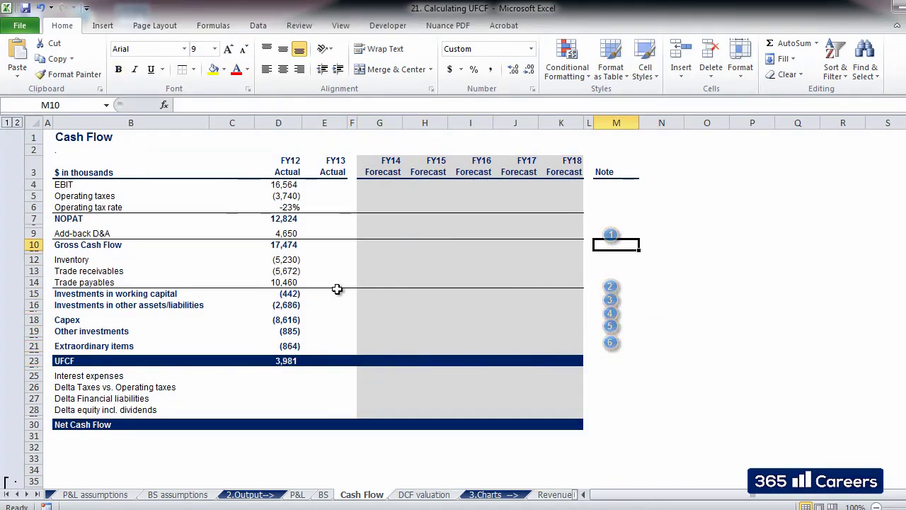
text(1))
key(Return)
key(Right)
key(Right)
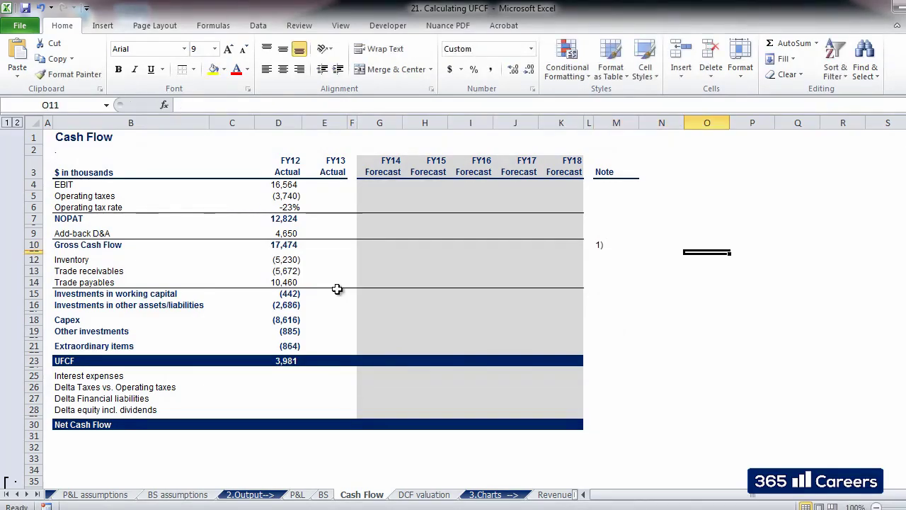